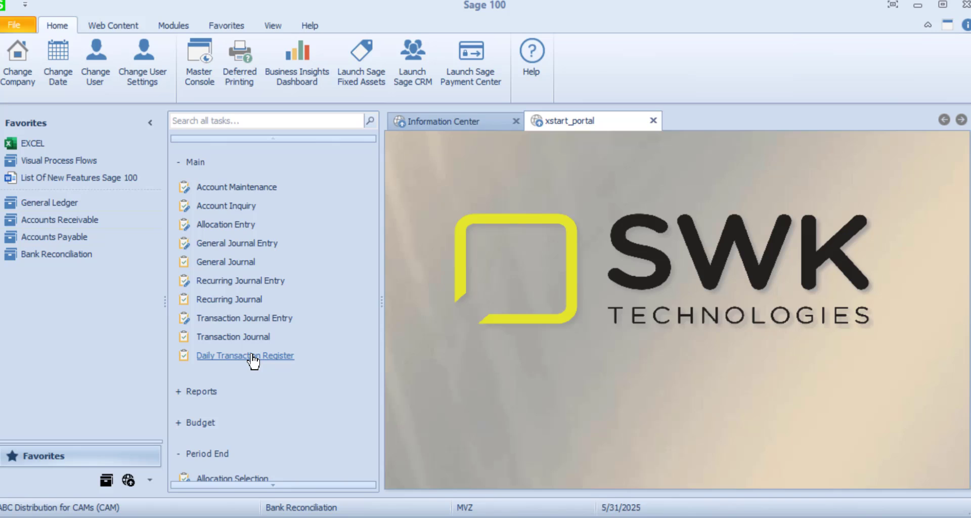
# Look up bank code D, Wells Fargo Checking, and review its 118,955.88 current balance
pyautogui.click(59, 257)
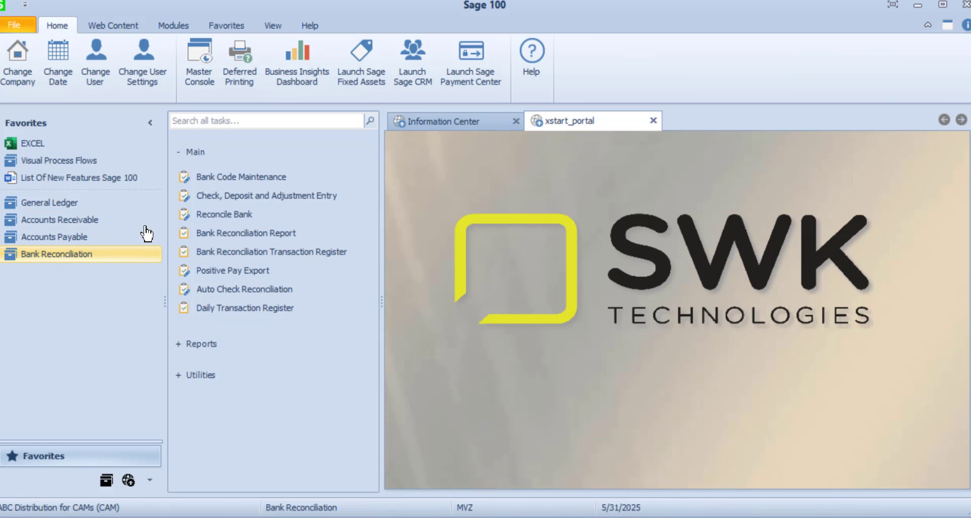
pyautogui.click(250, 178)
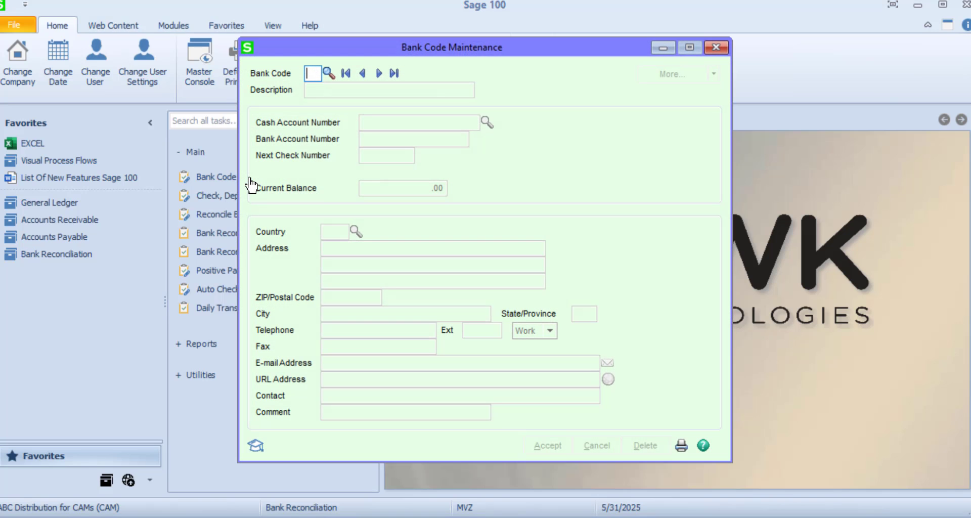
pyautogui.write('D')
pyautogui.press('Tab')
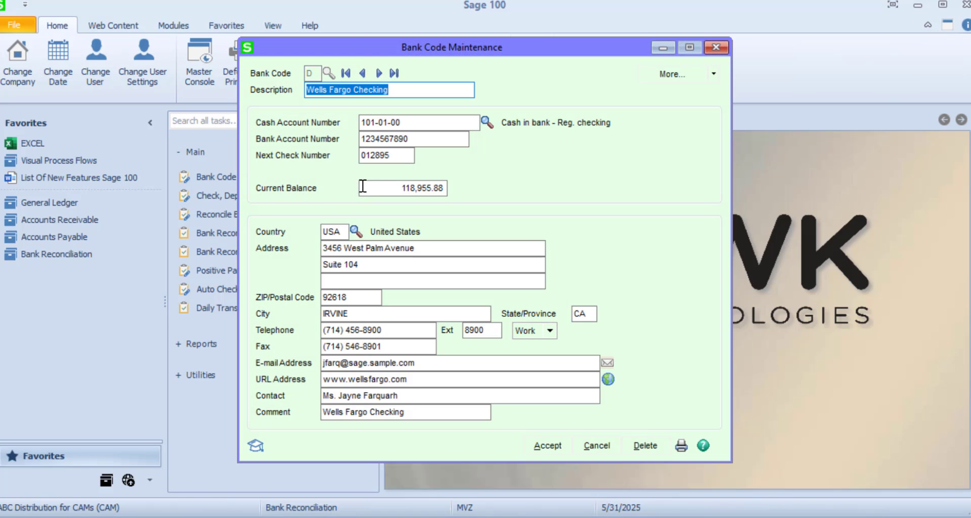
pyautogui.click(444, 188)
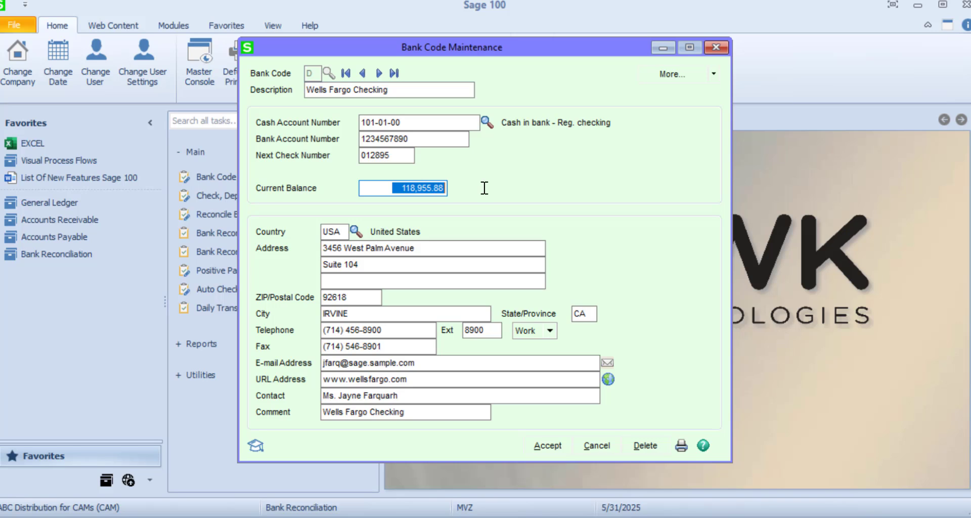
pyautogui.click(720, 48)
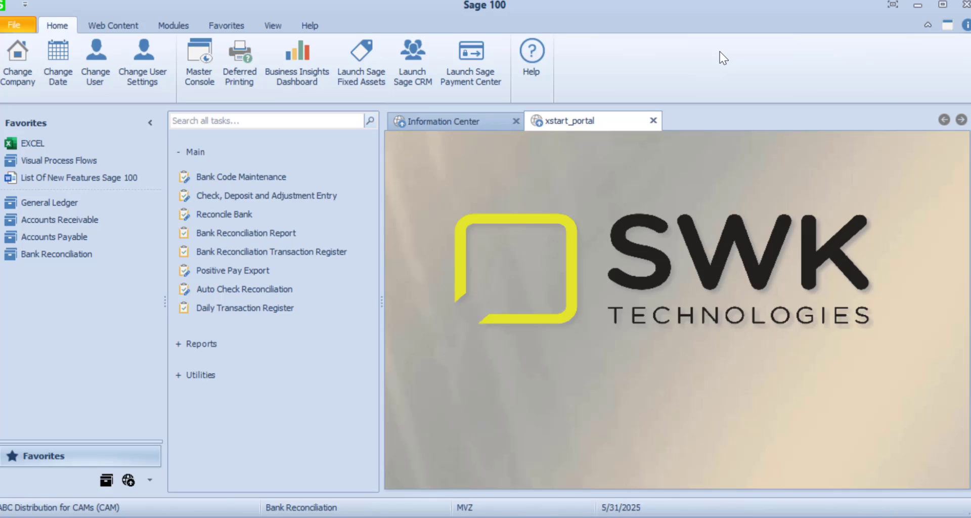
# Load deposit 00356 and receipt 00-CASH to inspect its 1,000.00 line to 180-00-00
pyautogui.click(67, 222)
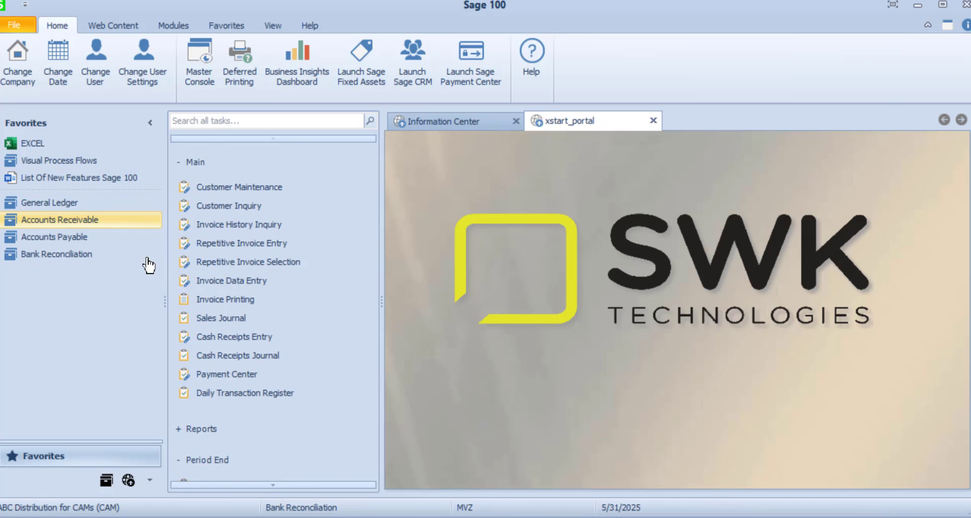
pyautogui.click(252, 338)
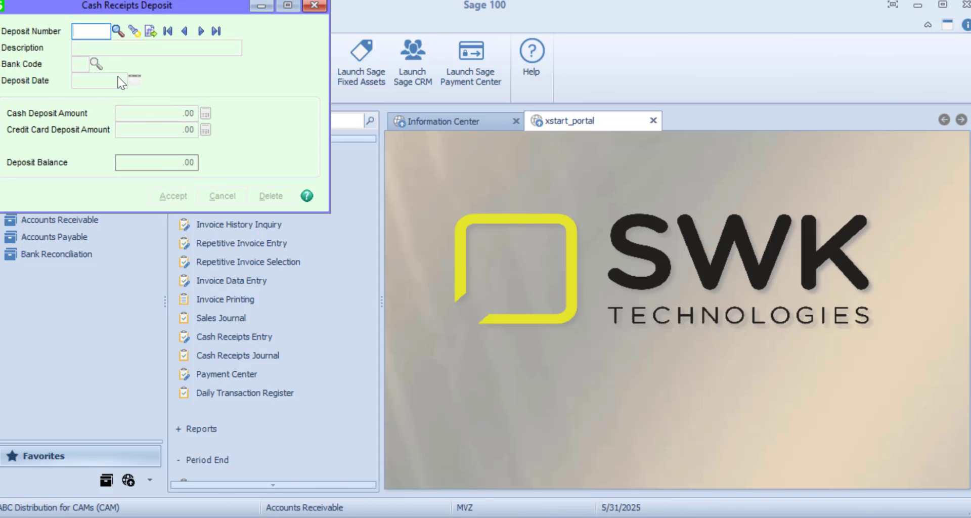
pyautogui.click(201, 32)
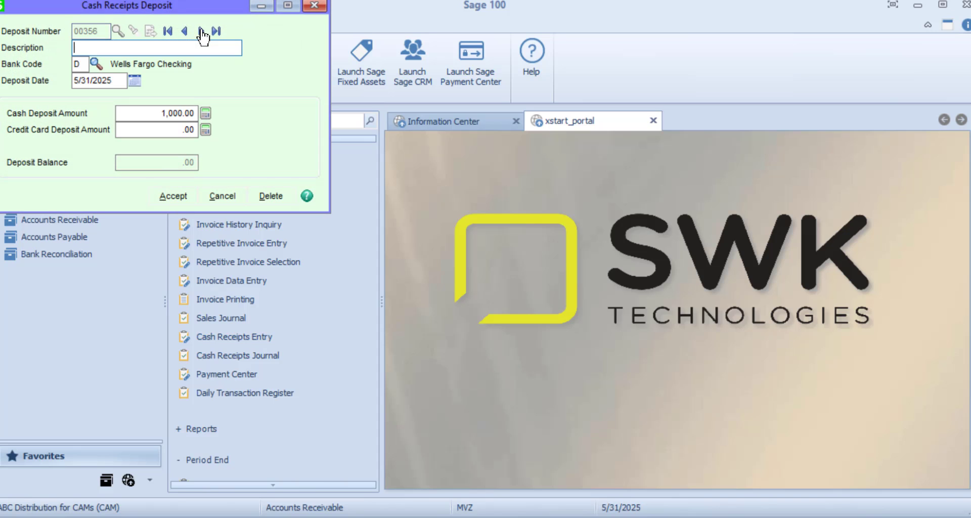
pyautogui.click(171, 196)
pyautogui.click(481, 34)
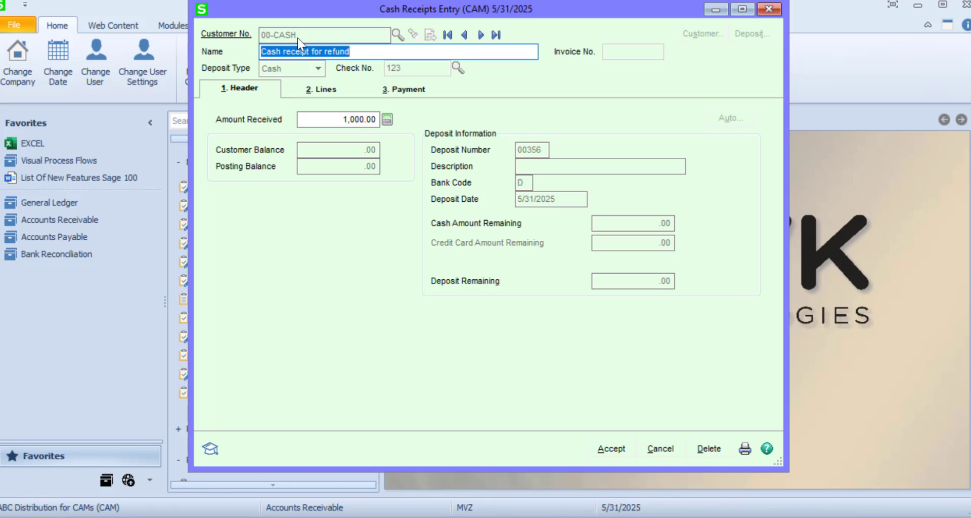
pyautogui.click(322, 90)
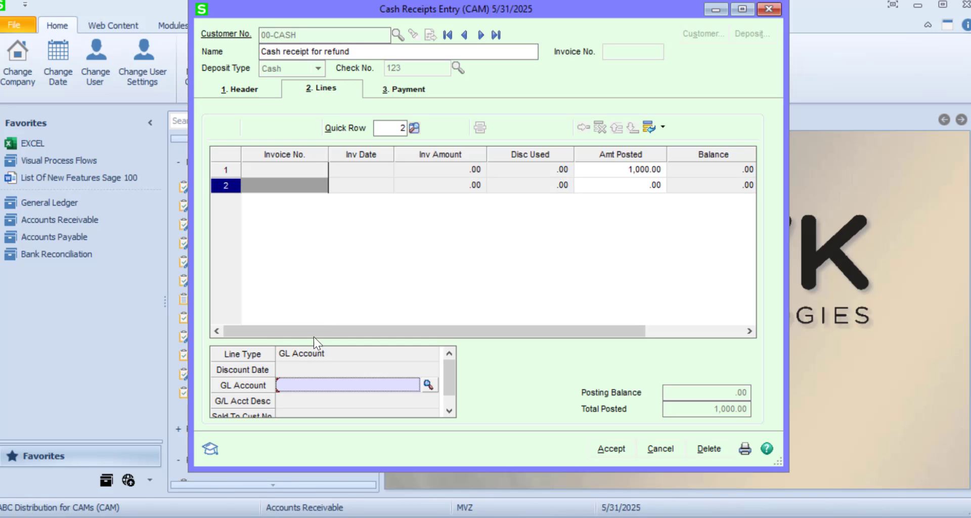
pyautogui.click(281, 167)
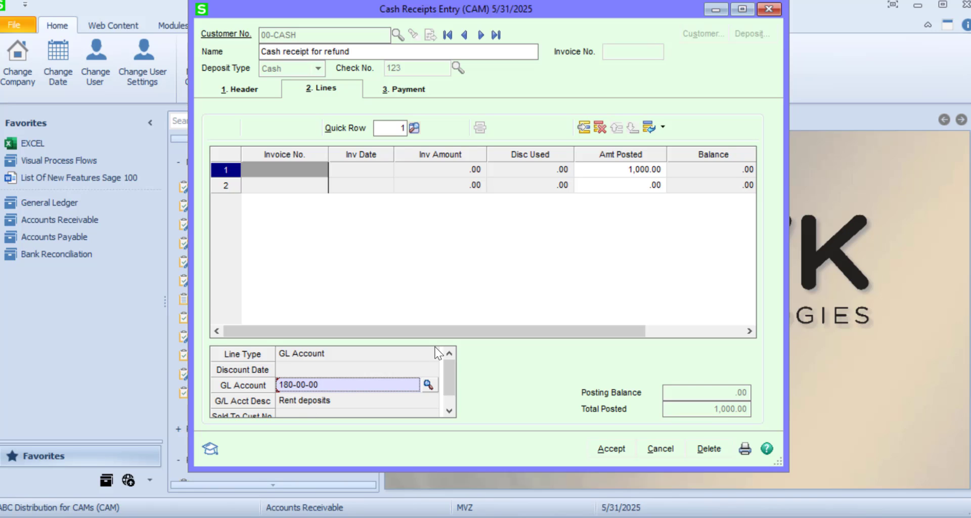
# Load wire transfer W00006 for 1,000.00 in Accounts Payable Manual Check and Payment Entry
pyautogui.click(770, 7)
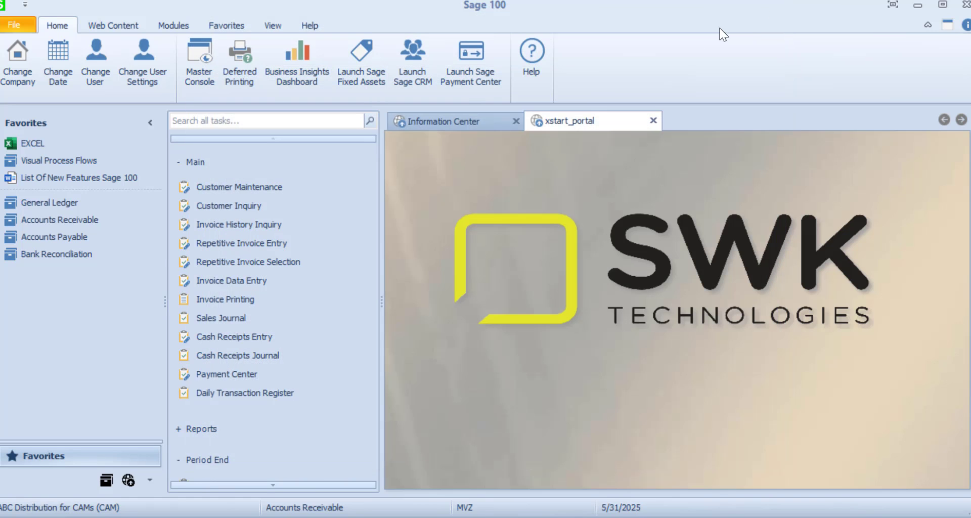
pyautogui.click(87, 238)
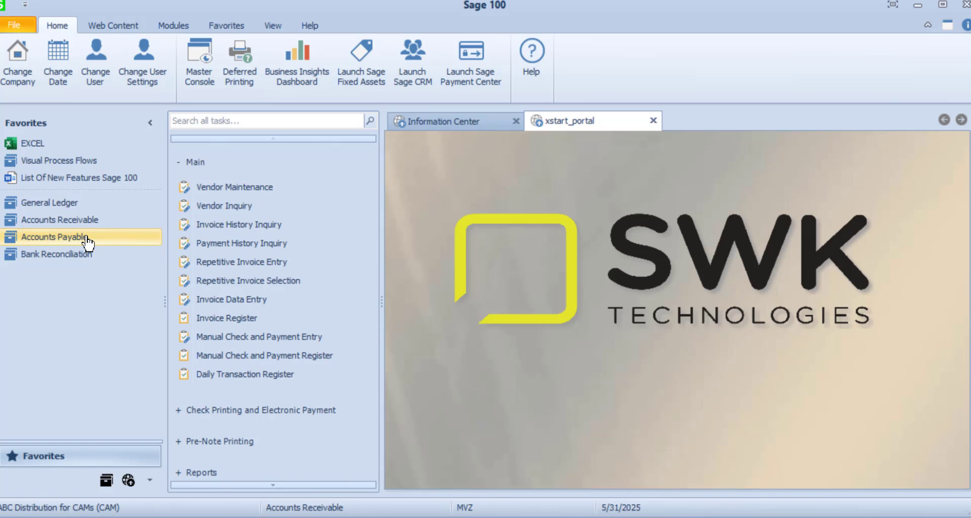
pyautogui.click(250, 338)
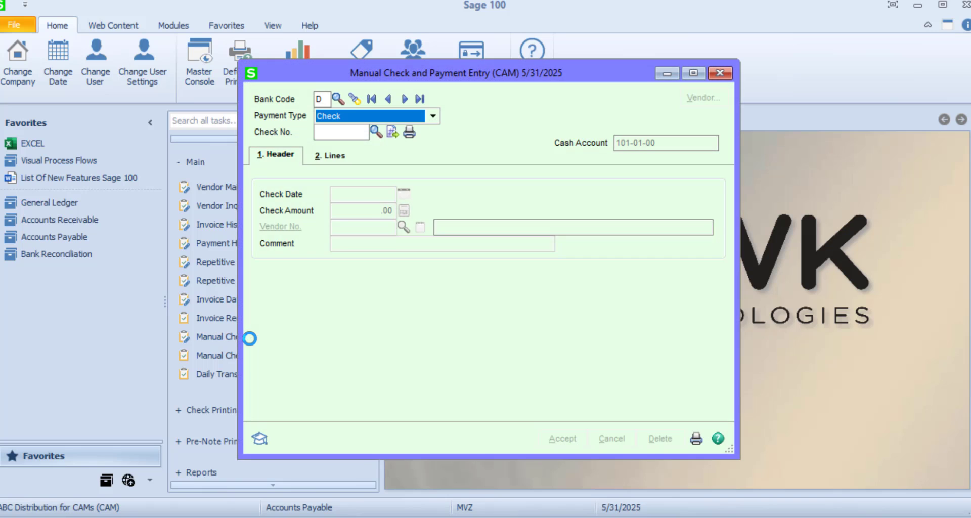
pyautogui.click(405, 100)
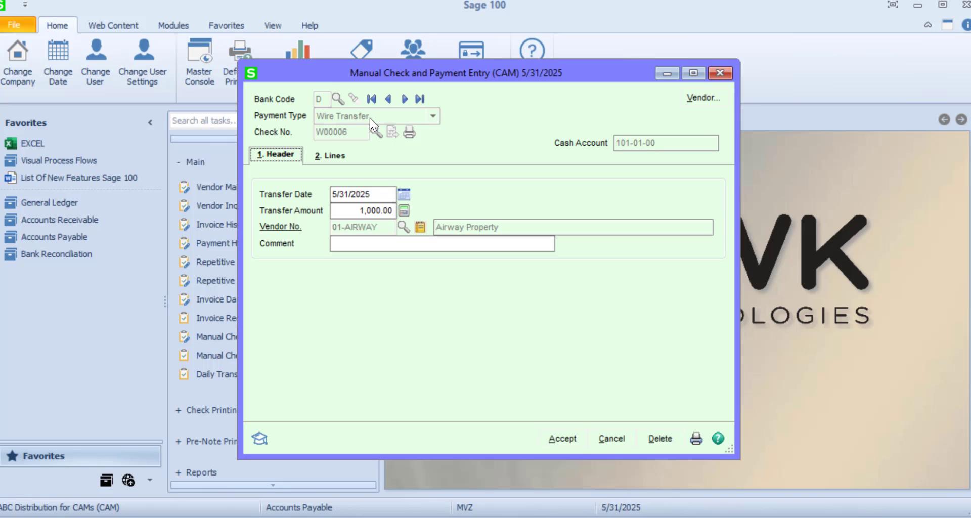
# Inspect invoice line CKW0000601's 1099 and G/L distribution details, then close the payment entry
pyautogui.click(330, 157)
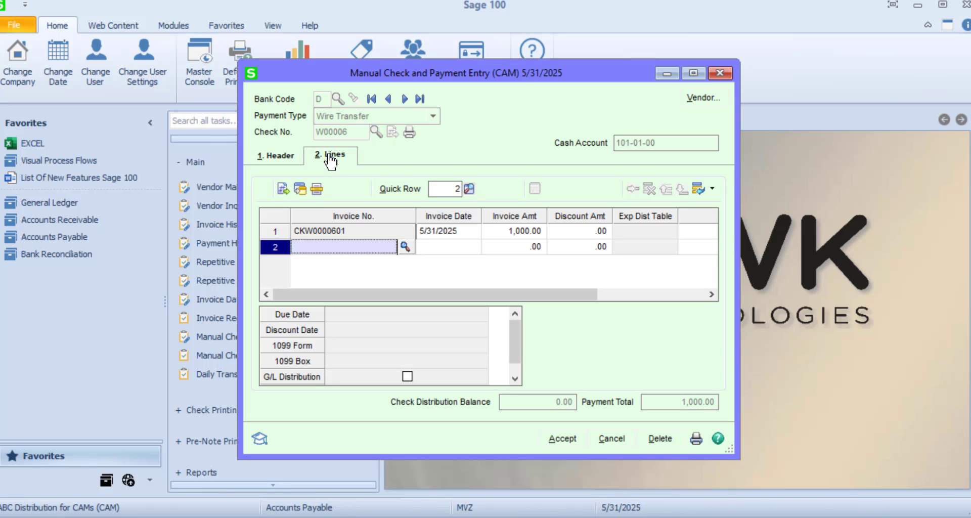
pyautogui.click(350, 234)
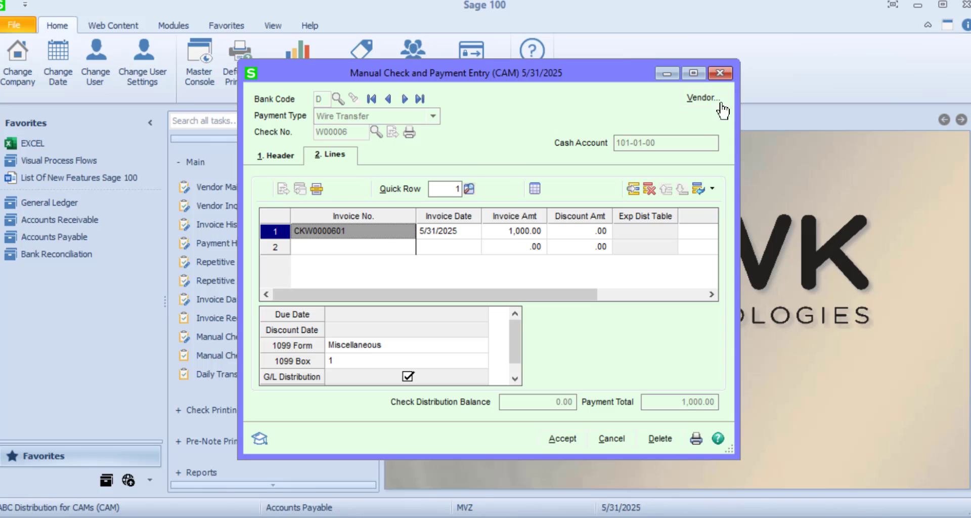
pyautogui.click(721, 74)
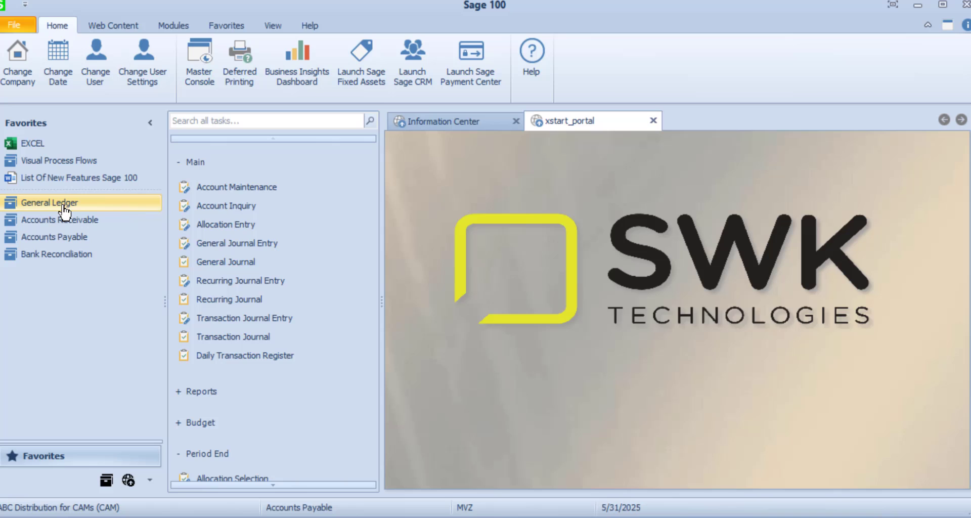
# Create journal entry 000003 in source journal B1 and view its Bank Transfer format
pyautogui.click(257, 317)
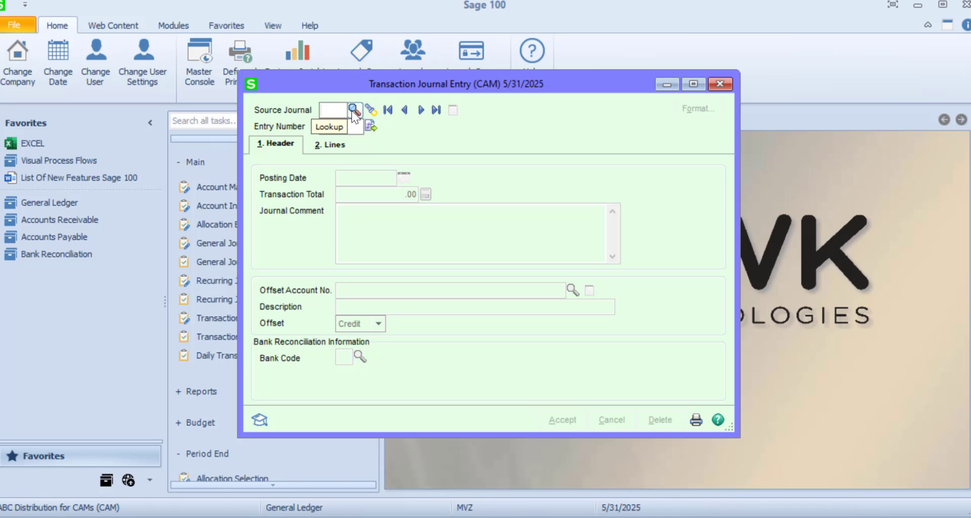
pyautogui.write('B1')
pyautogui.click(370, 127)
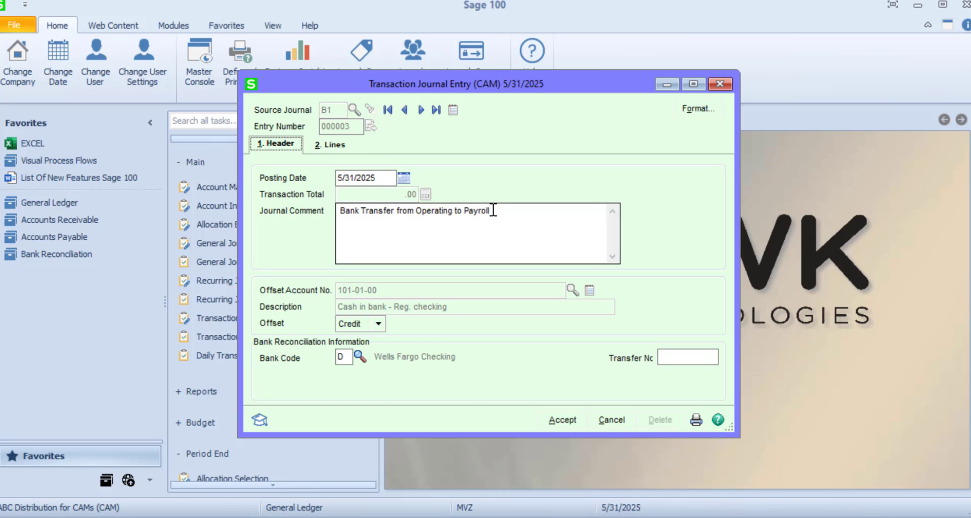
pyautogui.click(692, 116)
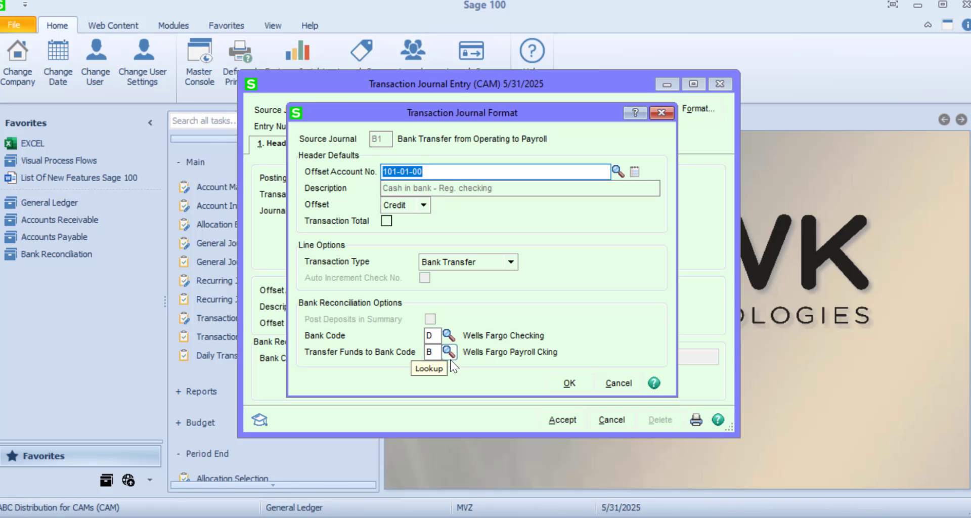
# Confirm the format and enter a 'Payroll' transfer line of 15,000.00
pyautogui.click(569, 386)
pyautogui.click(336, 148)
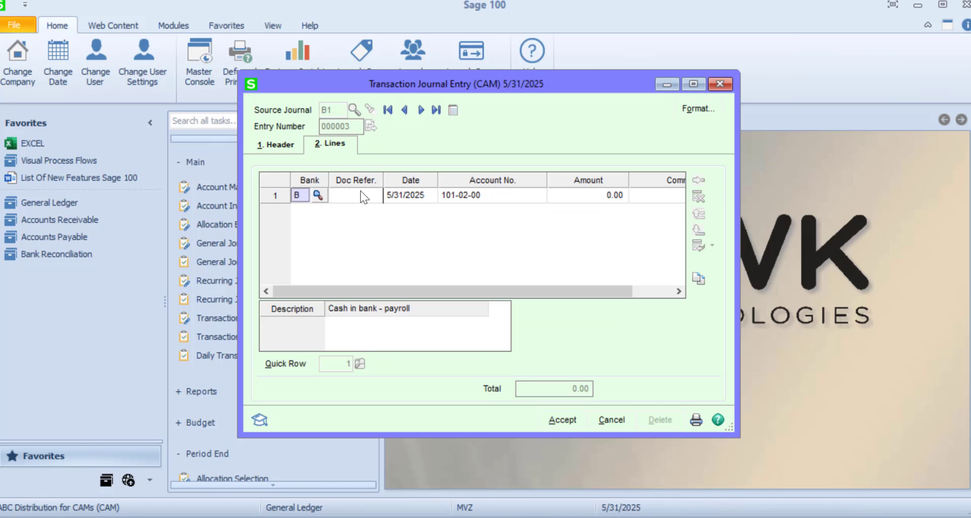
pyautogui.click(363, 197)
pyautogui.write('Payroll')
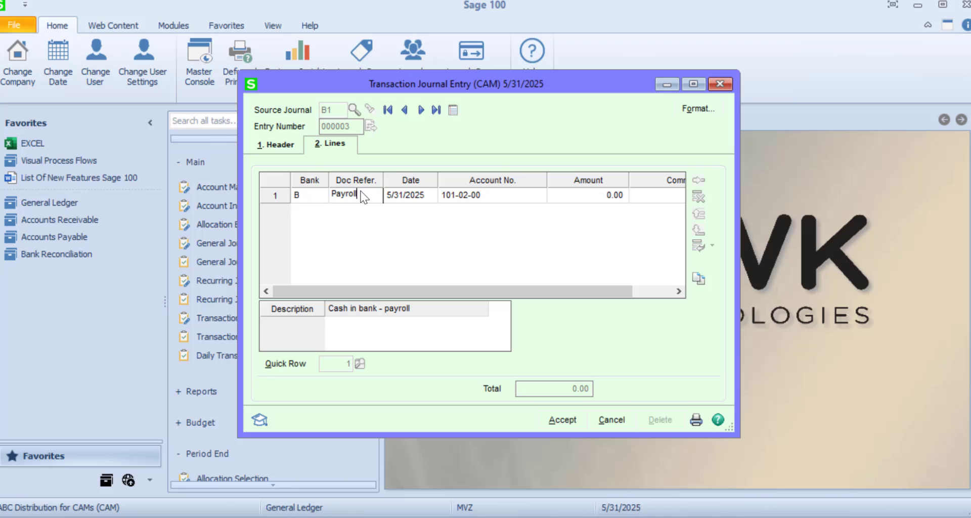
pyautogui.press('Tab')
pyautogui.press('Tab')
pyautogui.press('Tab')
pyautogui.write('15000')
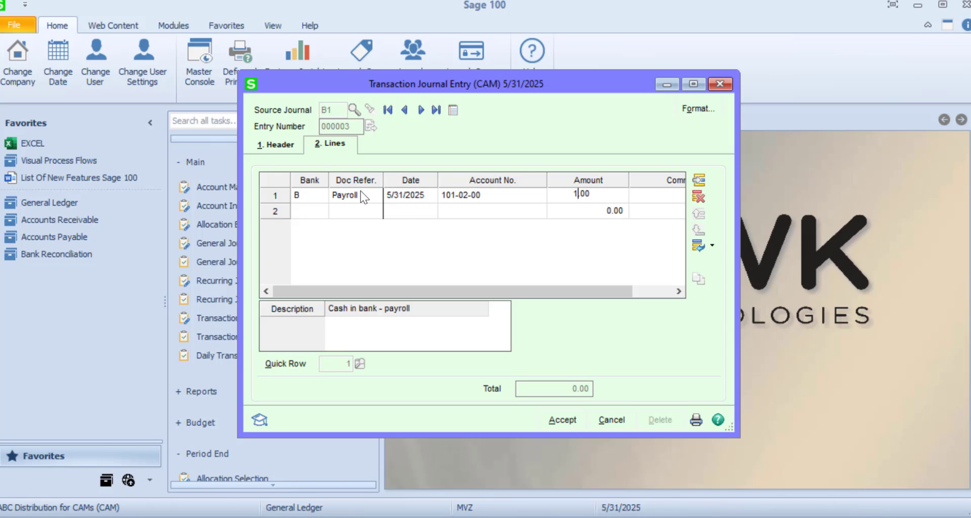
pyautogui.press('Tab')
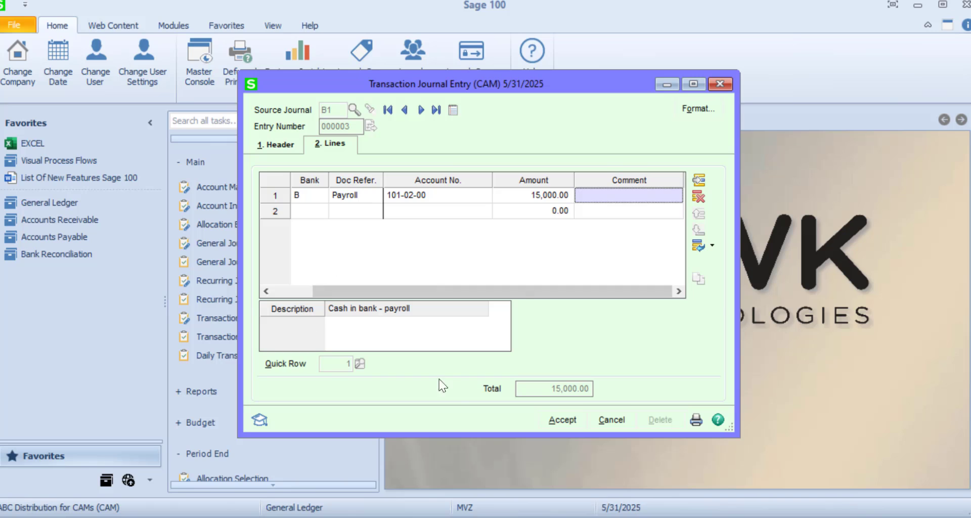
# Accept the entry with transfer number 123 and close the transaction journal
pyautogui.click(561, 420)
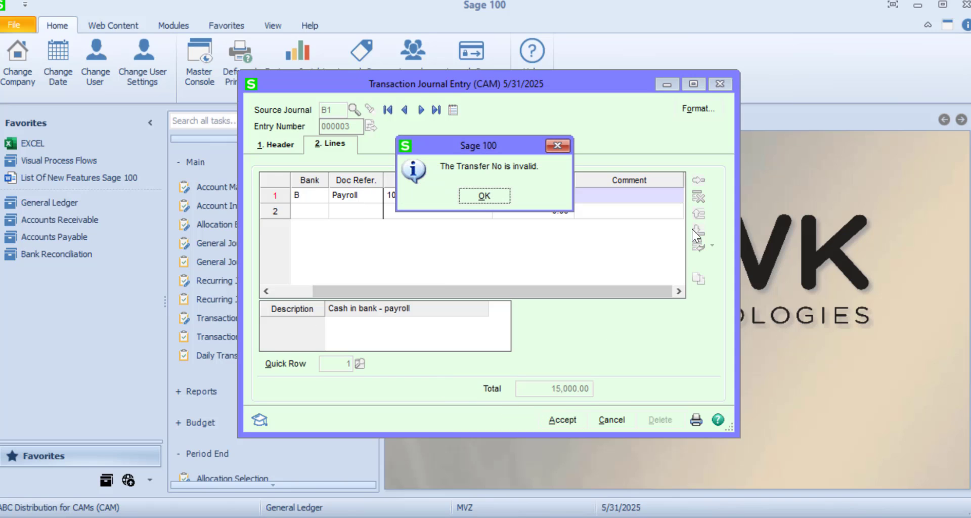
pyautogui.click(484, 199)
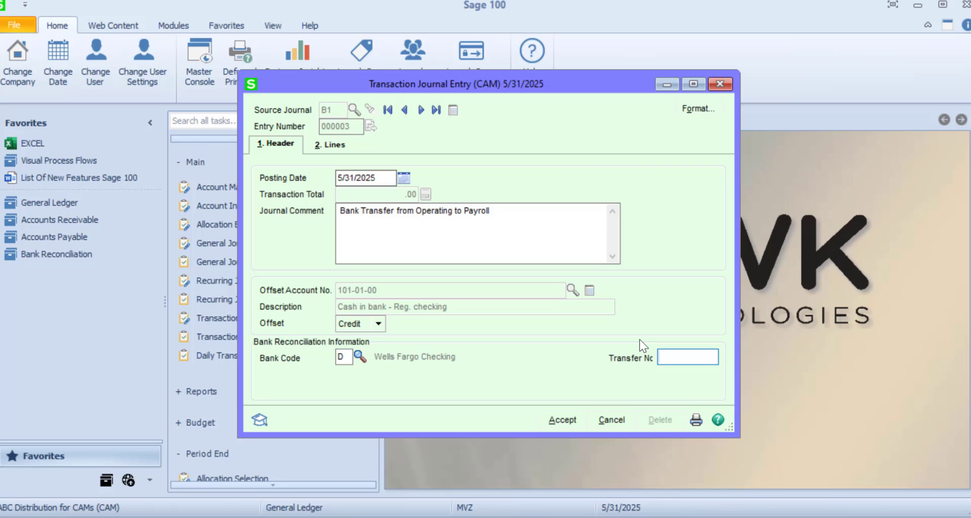
pyautogui.write('123')
pyautogui.click(562, 420)
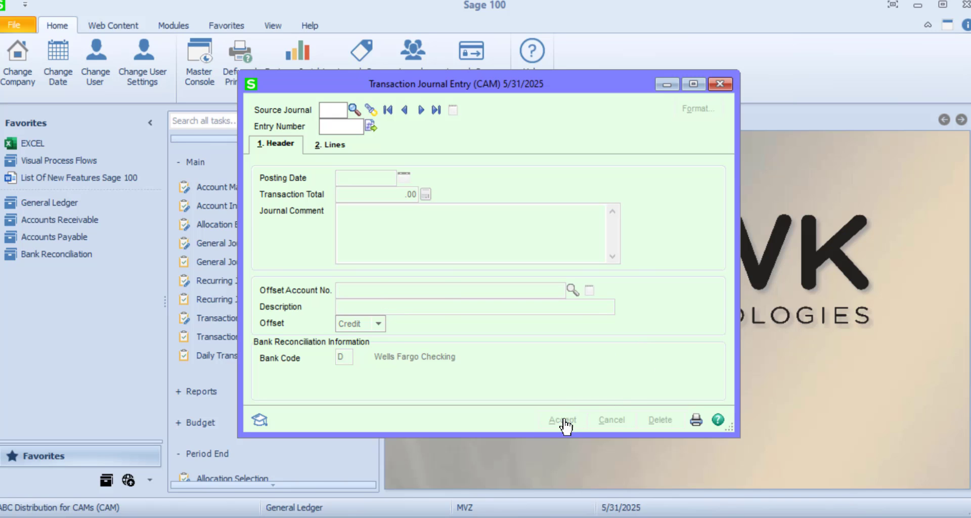
pyautogui.click(720, 84)
# In Reconcile Bank, enter check 111, reference Misc, payee 'Misc Payment', amount 100
pyautogui.click(62, 259)
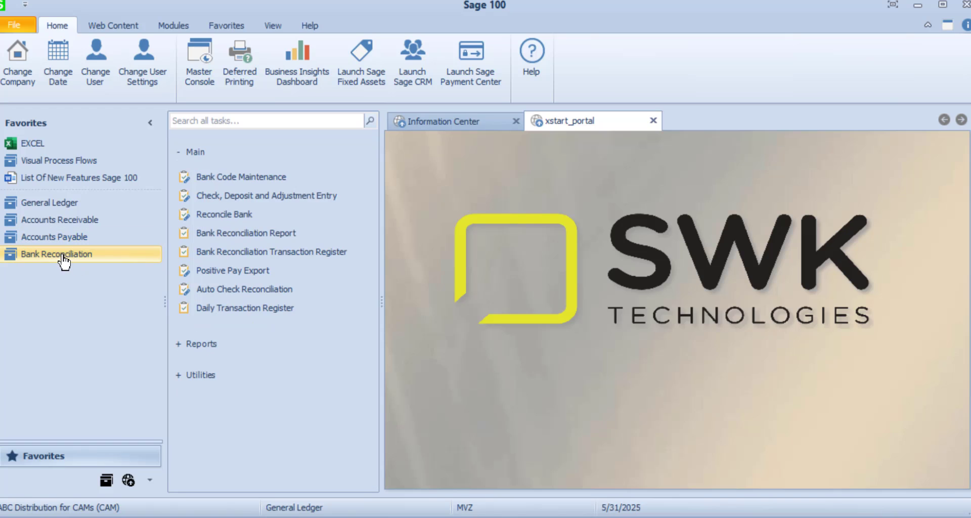
pyautogui.click(215, 215)
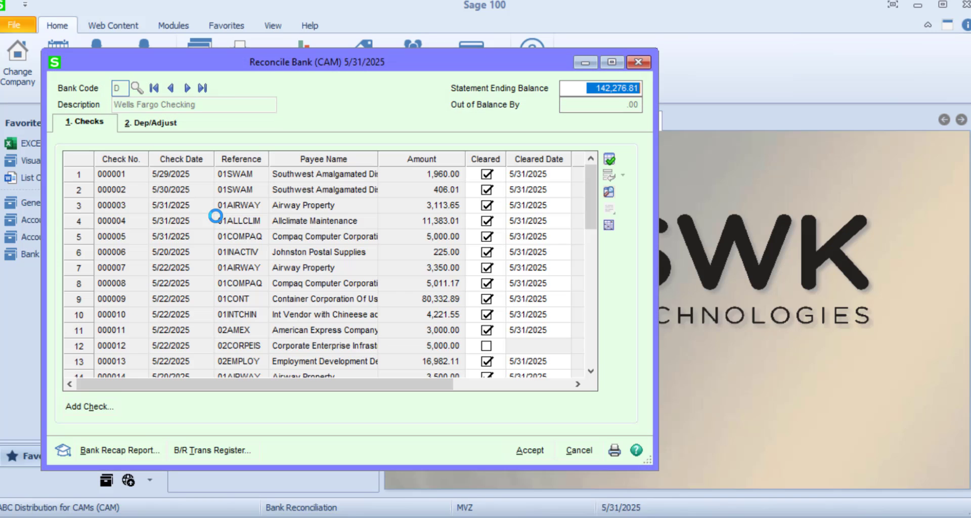
pyautogui.click(87, 407)
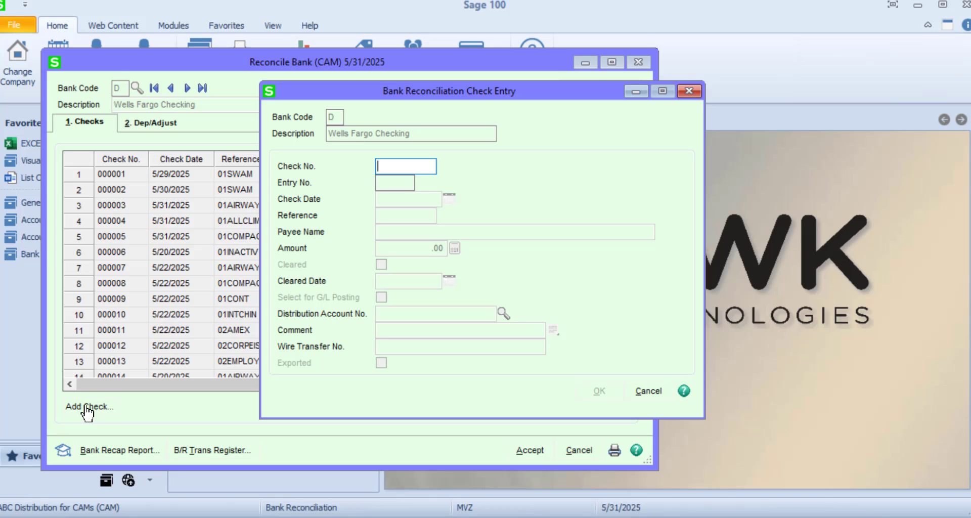
pyautogui.write('111')
pyautogui.press('Tab')
pyautogui.press('Tab')
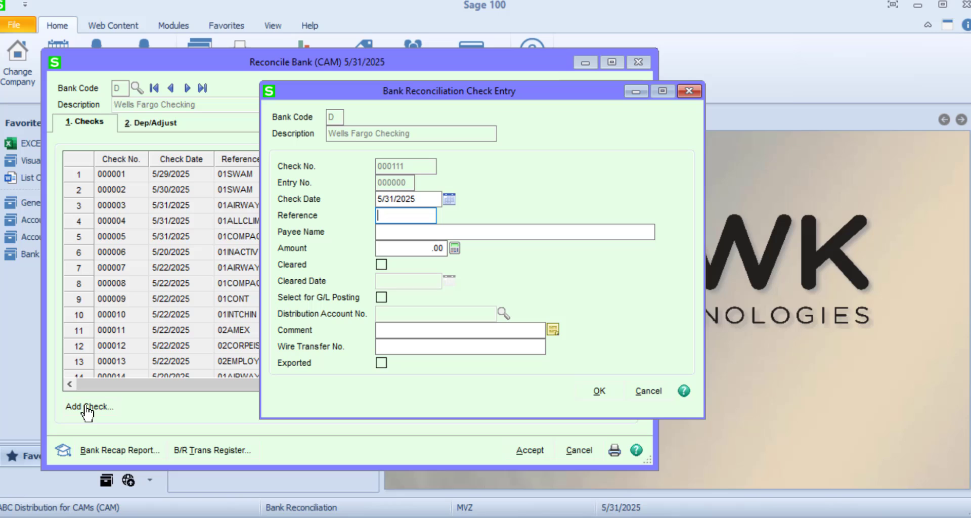
pyautogui.write('Misc')
pyautogui.press('Tab')
pyautogui.write('Msic')
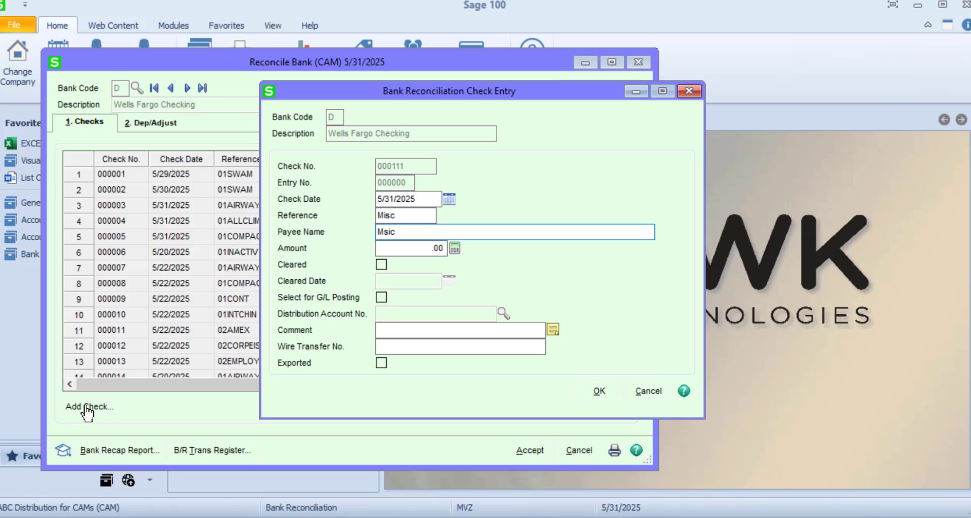
pyautogui.press('BackSpace')
pyautogui.press('BackSpace')
pyautogui.press('BackSpace')
pyautogui.write('isc Payment')
pyautogui.press('Tab')
pyautogui.write('100')
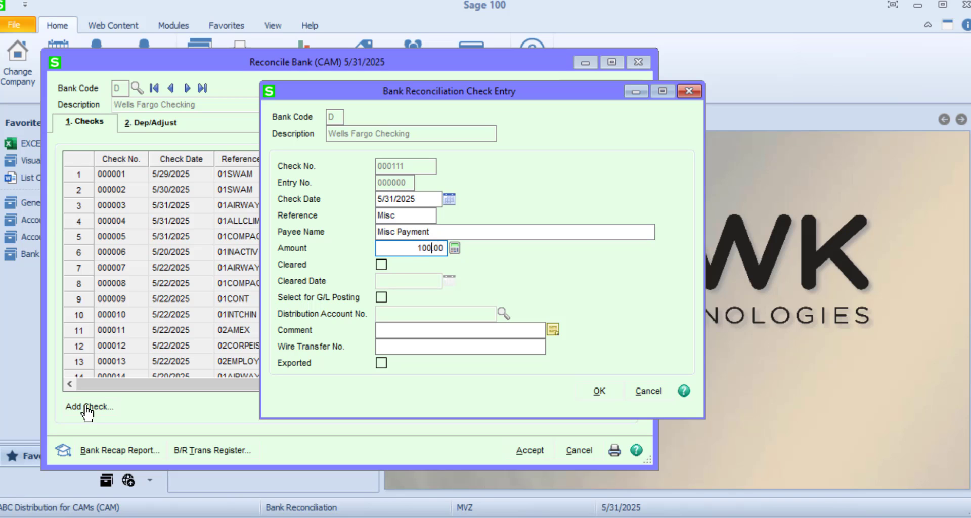
pyautogui.press('Tab')
# Post the check to G/L account 111-00-00 Other Receivables with transfer number 123
pyautogui.click(382, 298)
pyautogui.click(385, 311)
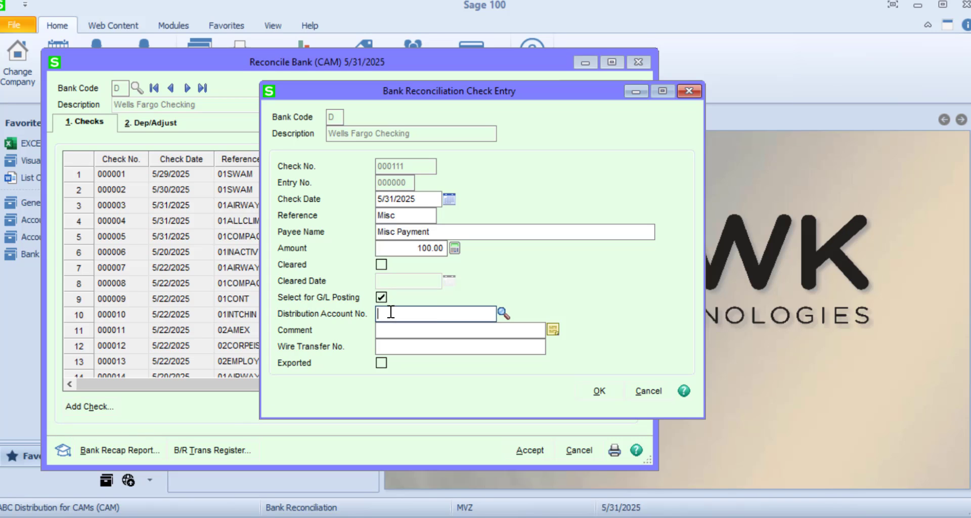
pyautogui.click(502, 312)
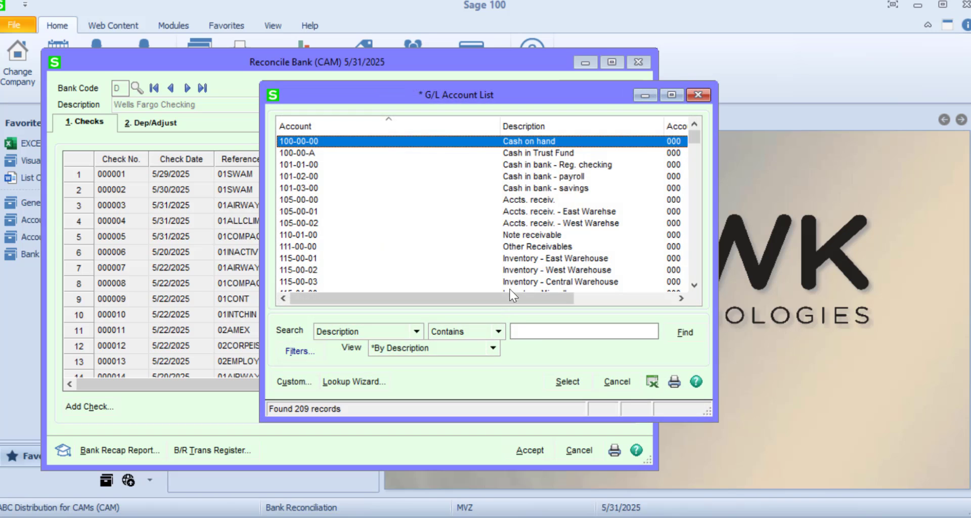
pyautogui.click(515, 248)
pyautogui.doubleClick(515, 249)
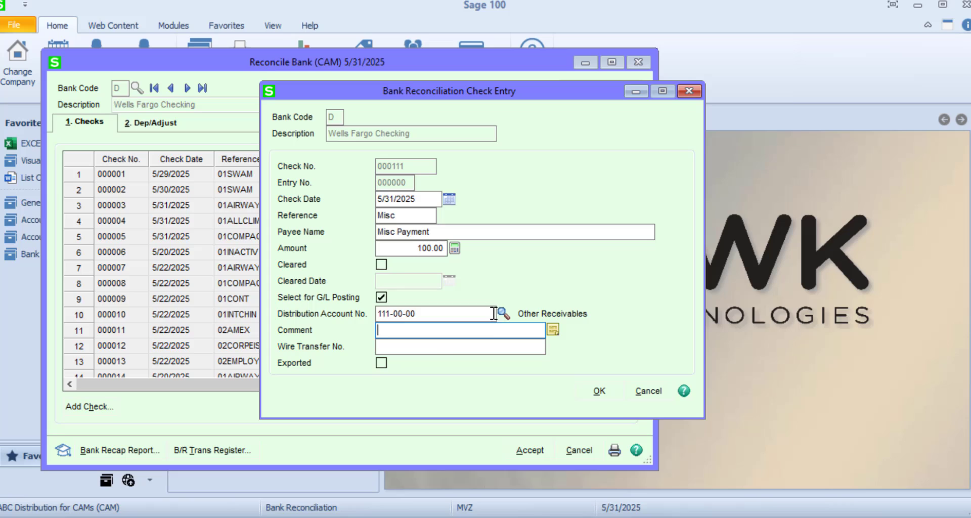
pyautogui.click(417, 348)
pyautogui.write('123')
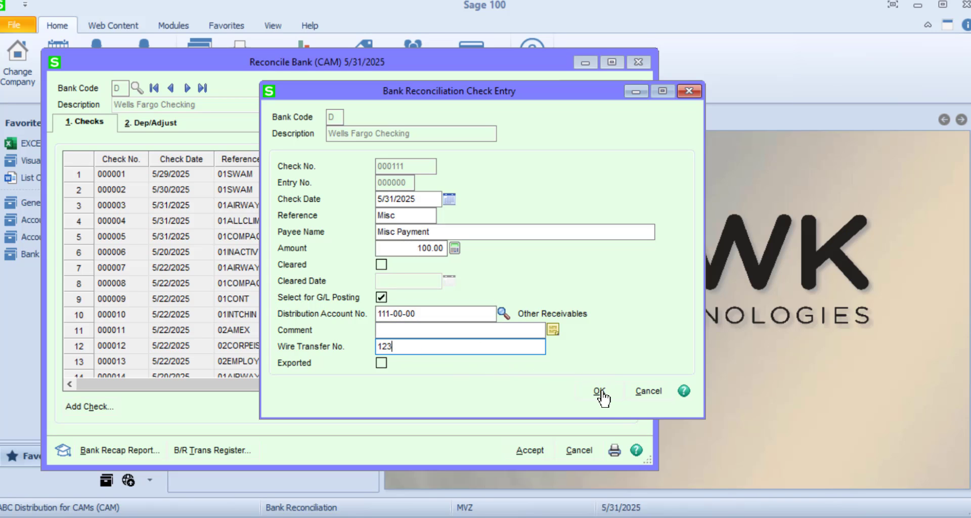
pyautogui.click(600, 393)
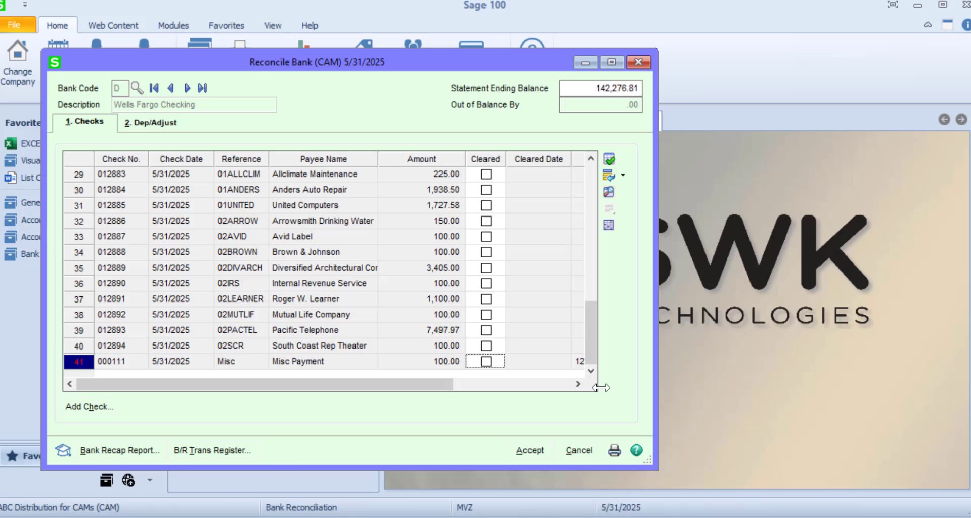
# Save the reconciliation and preview the B/R Transaction Register balanced at 100.00
pyautogui.click(204, 454)
pyautogui.click(423, 195)
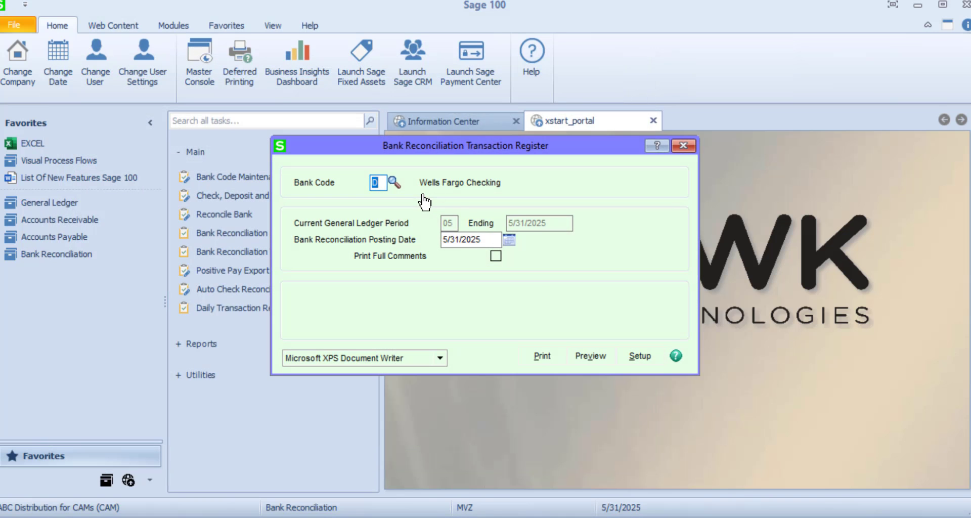
pyautogui.click(587, 360)
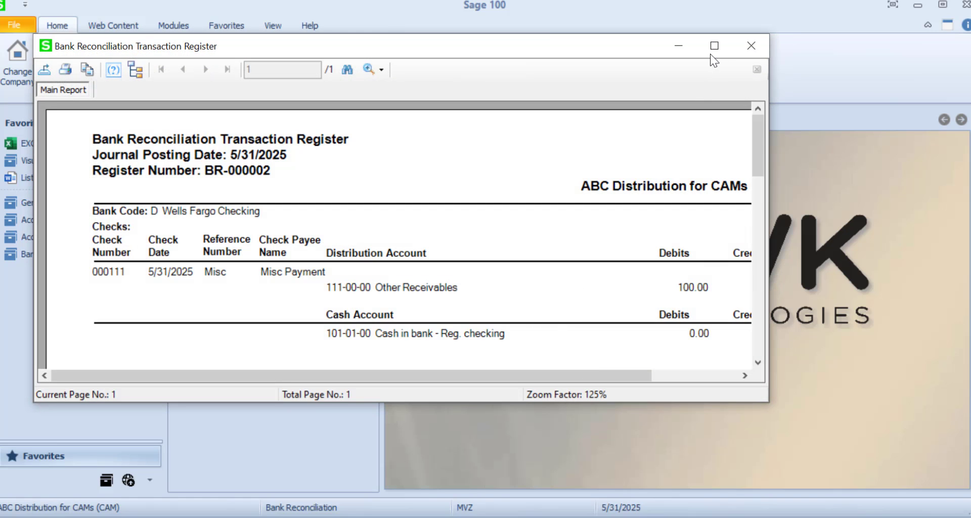
pyautogui.click(714, 47)
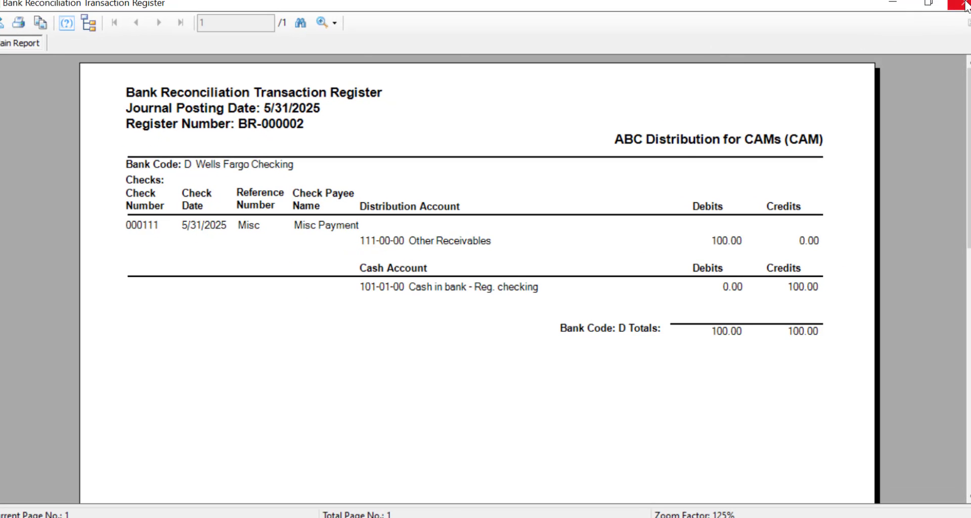
pyautogui.click(963, 5)
# Update register BR-000002, then preview and update the Daily Transaction Register at 100.00
pyautogui.click(457, 197)
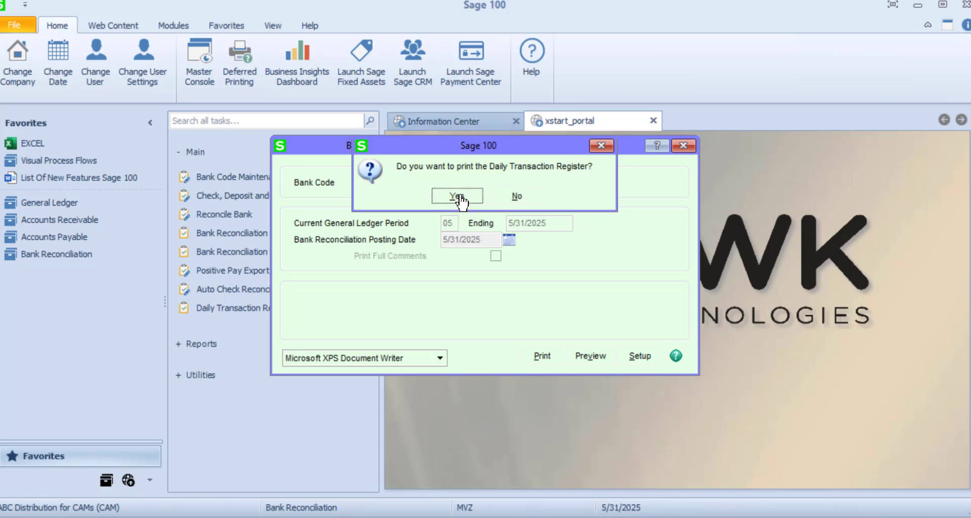
pyautogui.click(458, 197)
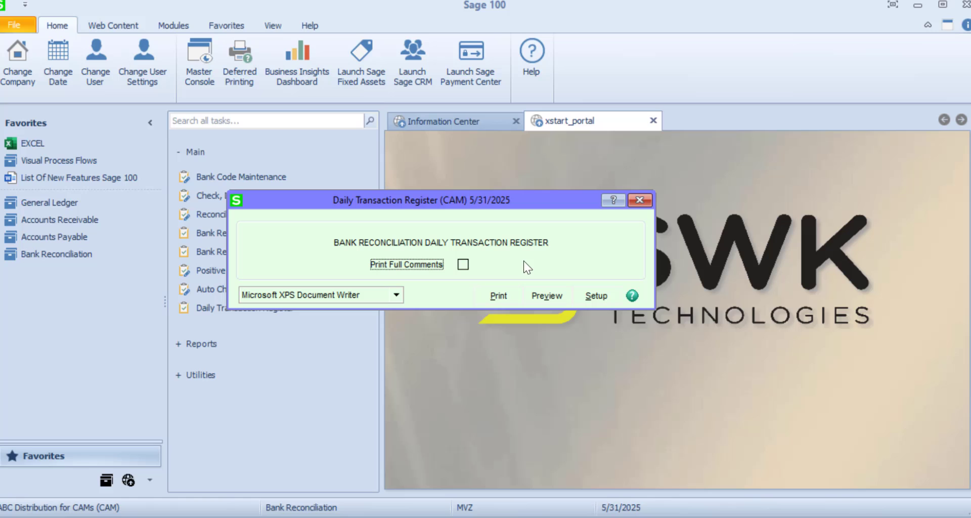
pyautogui.click(543, 299)
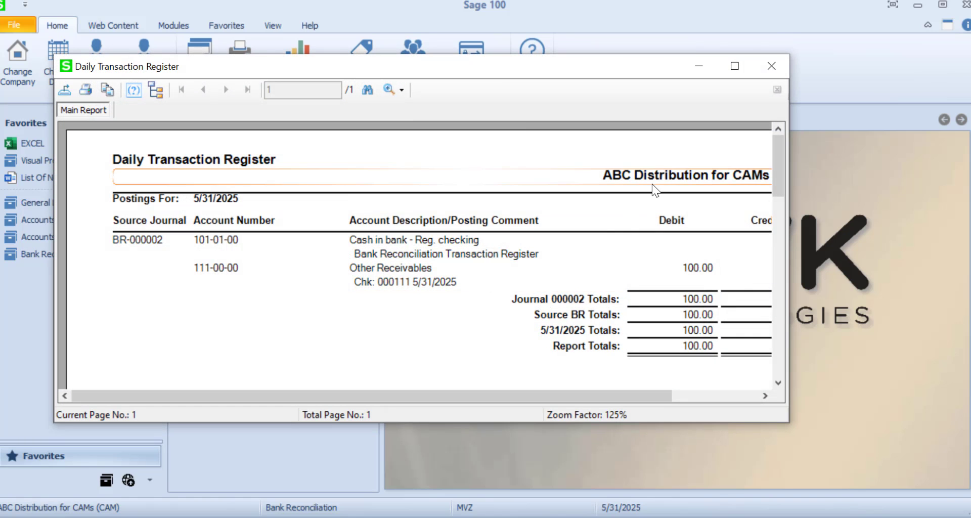
pyautogui.click(734, 65)
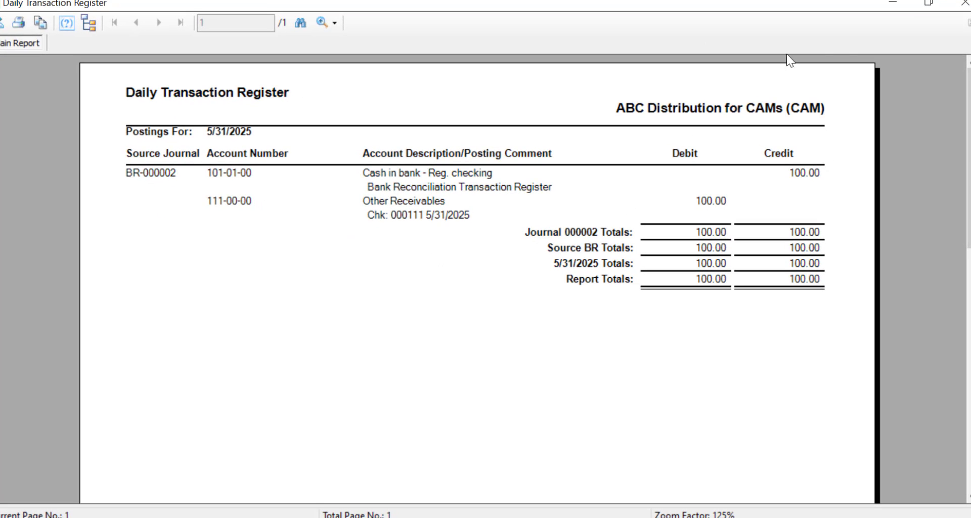
pyautogui.click(964, 3)
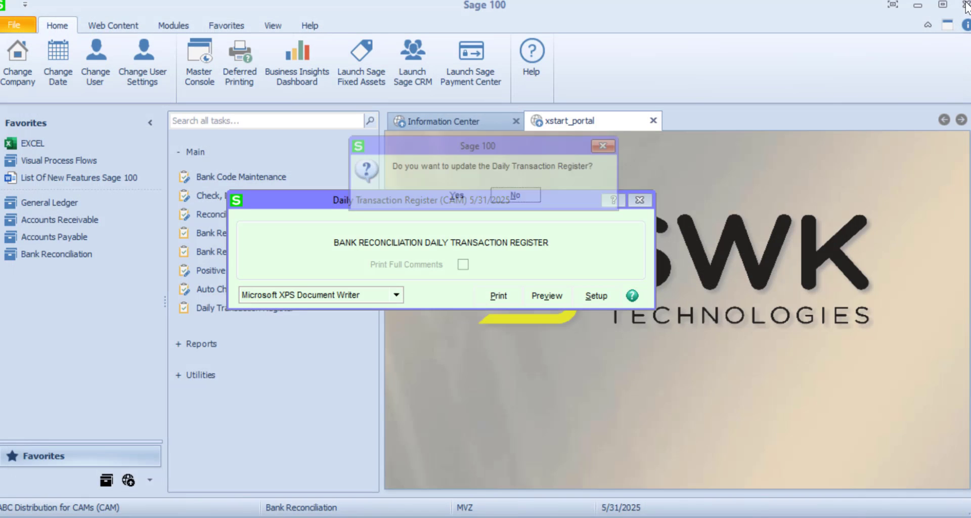
pyautogui.click(460, 196)
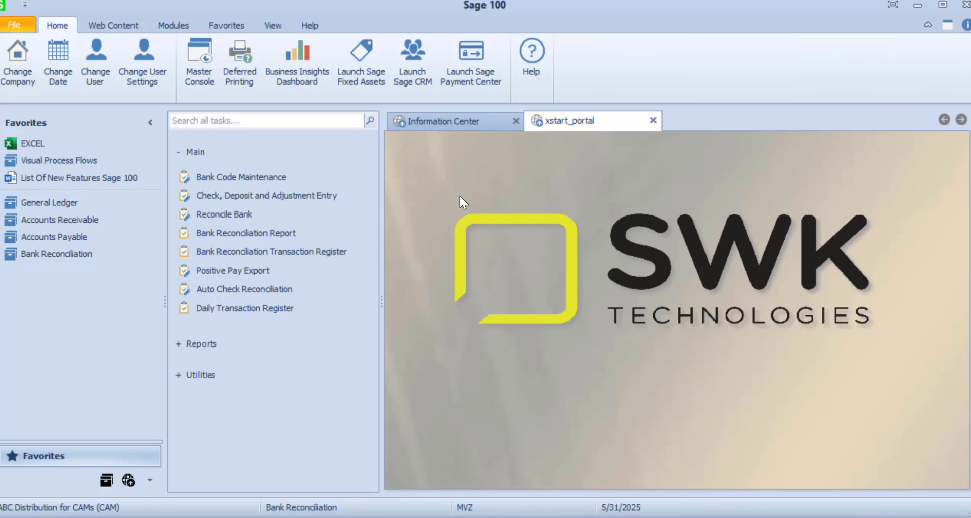
pyautogui.click(241, 201)
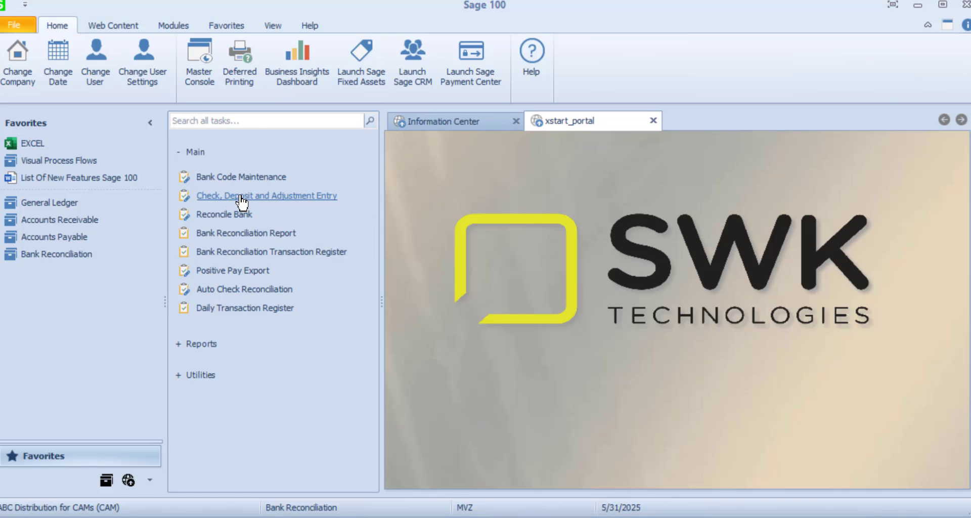
pyautogui.write('D')
pyautogui.press('Tab')
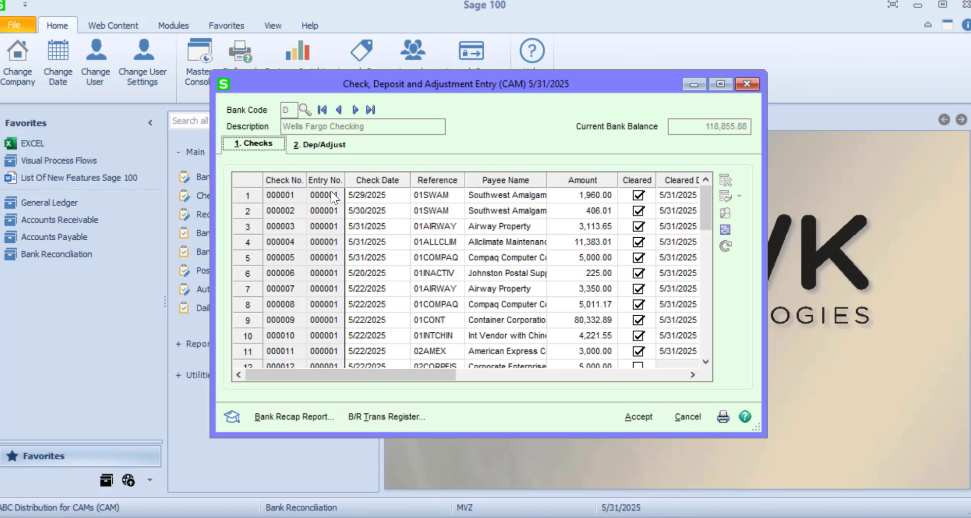
pyautogui.moveTo(704, 218); pyautogui.dragTo(709, 350)
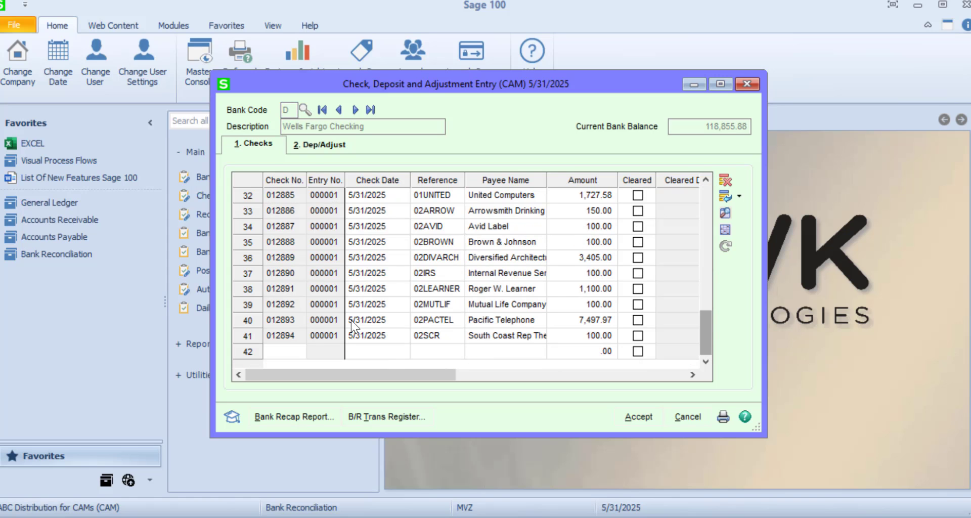
pyautogui.click(274, 353)
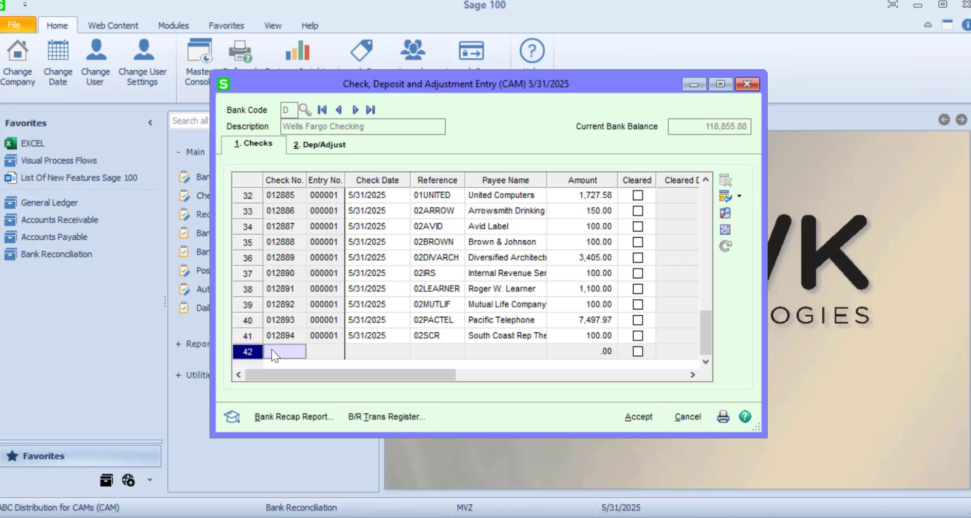
pyautogui.click(747, 84)
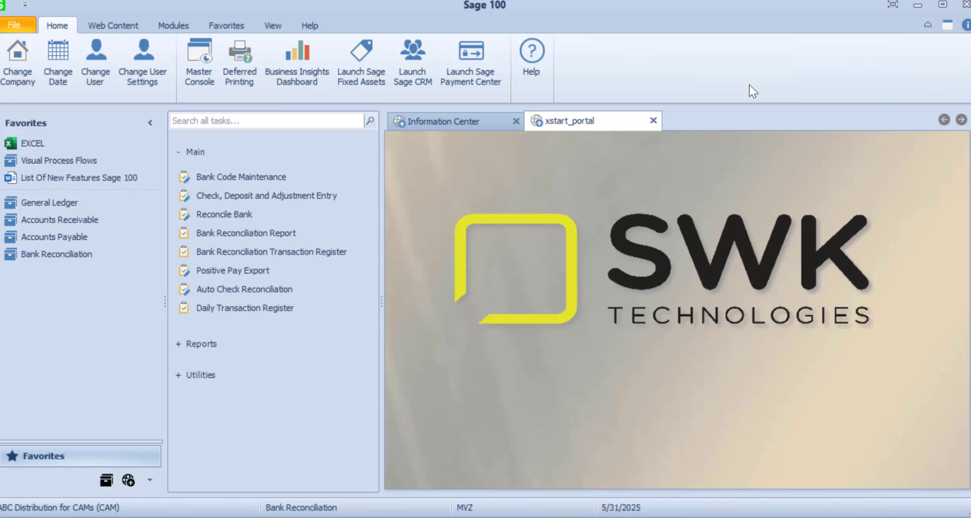
# Reopen Reconcile Bank for bank code D, showing a 142,276.81 ending balance, .00 out of balance
pyautogui.click(234, 216)
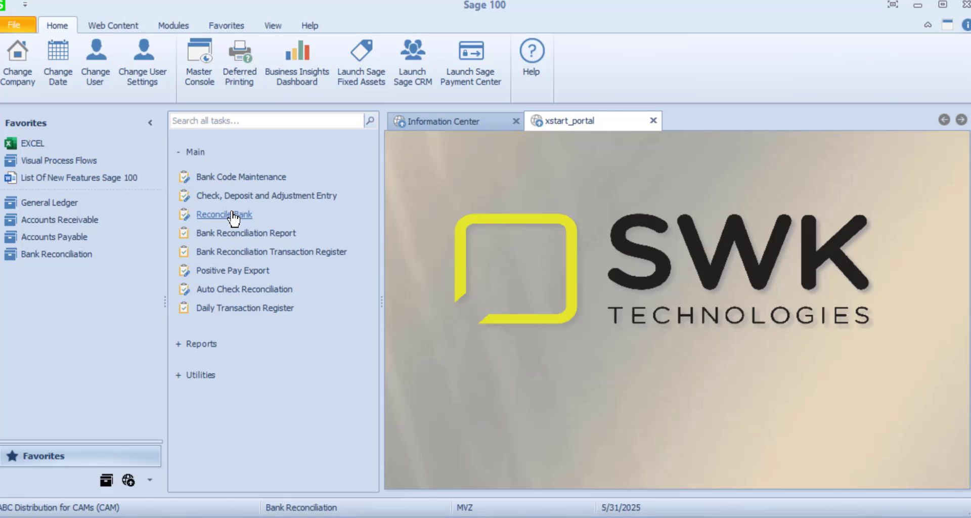
pyautogui.write('D')
pyautogui.press('Tab')
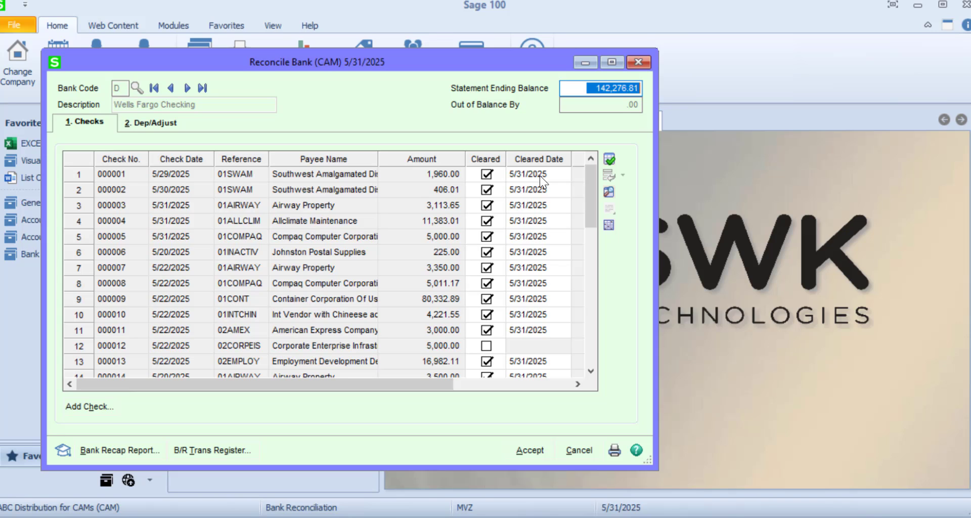
# Sort the Wells Fargo checks by Cleared status, then by Check No. ascending
pyautogui.click(609, 225)
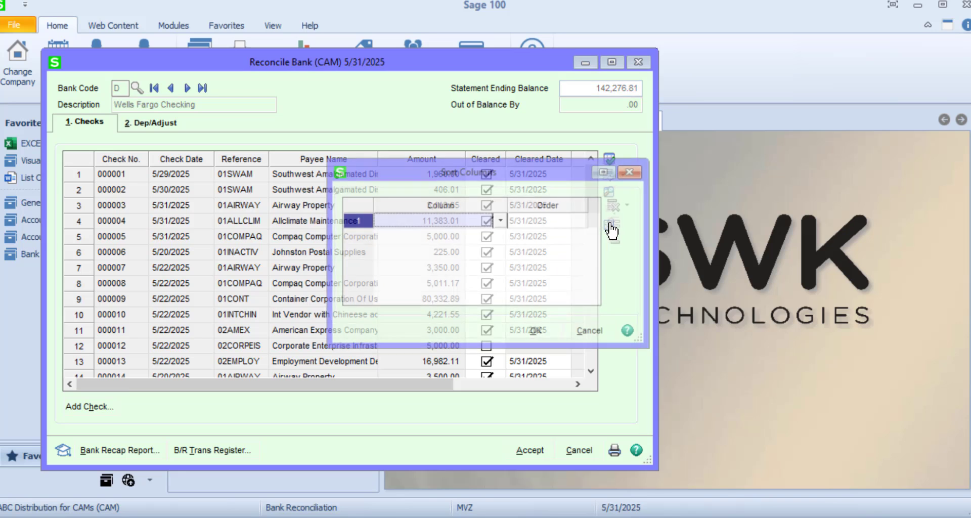
pyautogui.click(502, 221)
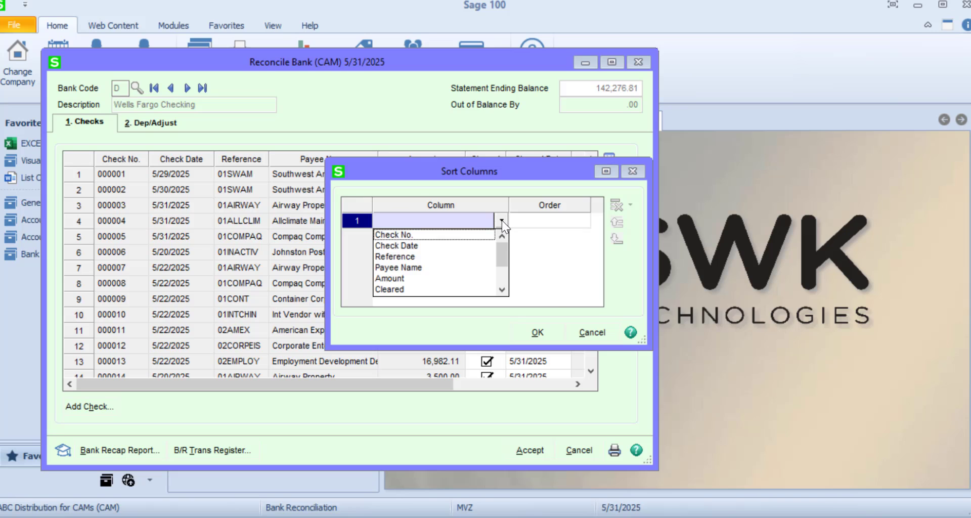
pyautogui.click(388, 288)
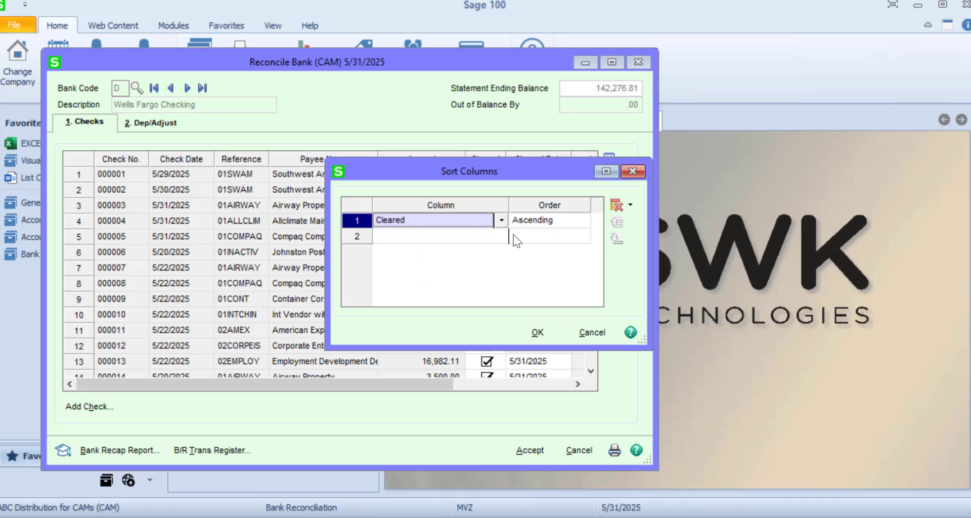
pyautogui.click(498, 237)
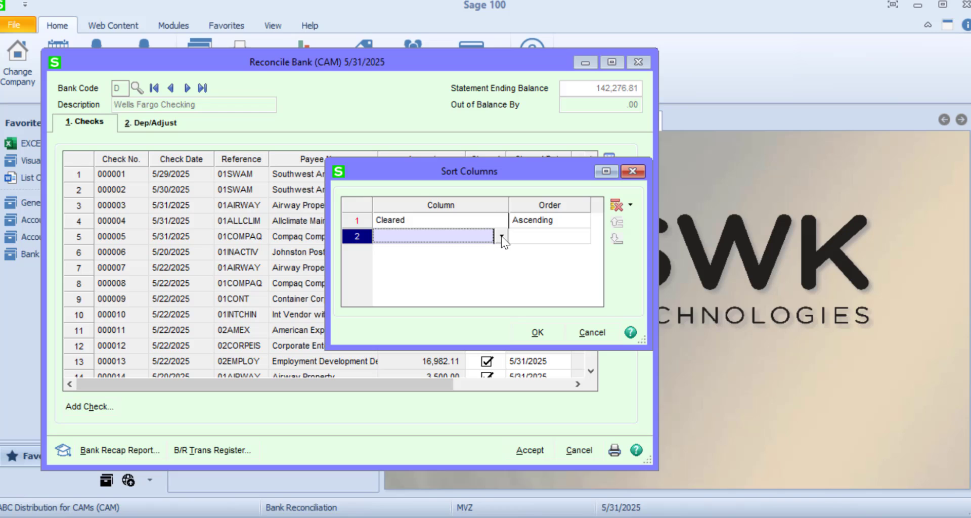
pyautogui.click(502, 236)
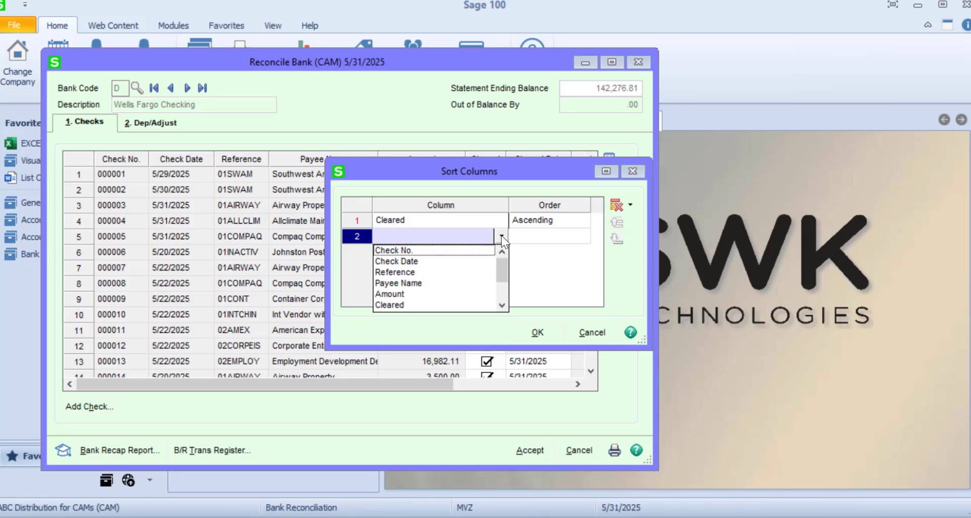
pyautogui.click(409, 251)
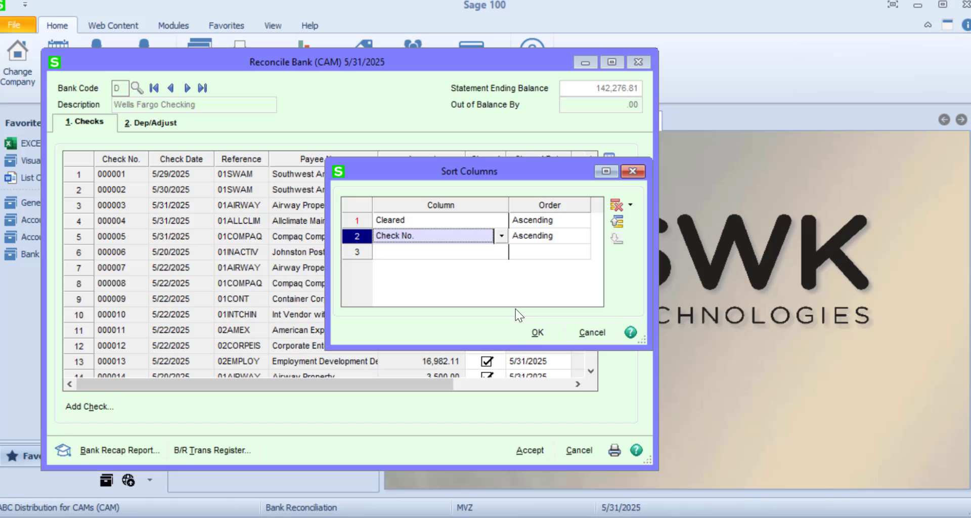
pyautogui.click(537, 333)
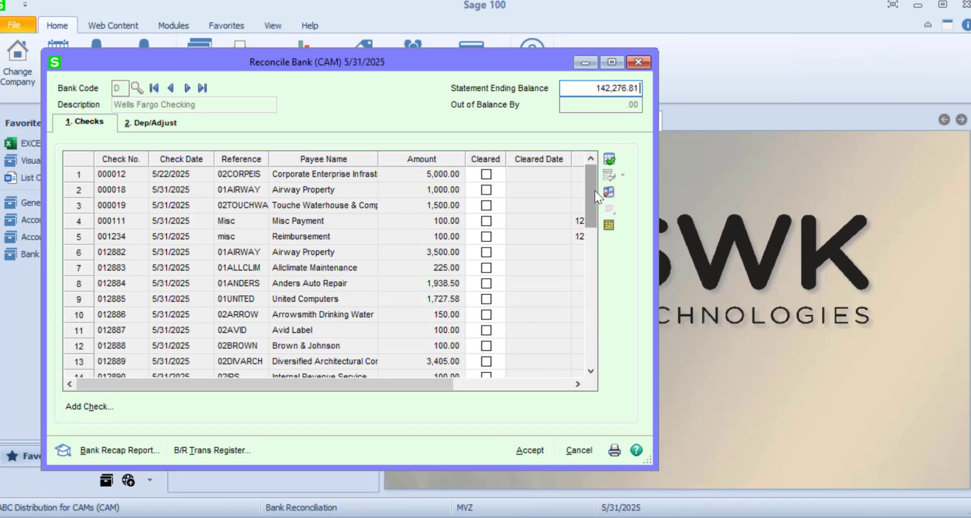
pyautogui.moveTo(592, 192); pyautogui.dragTo(600, 273)
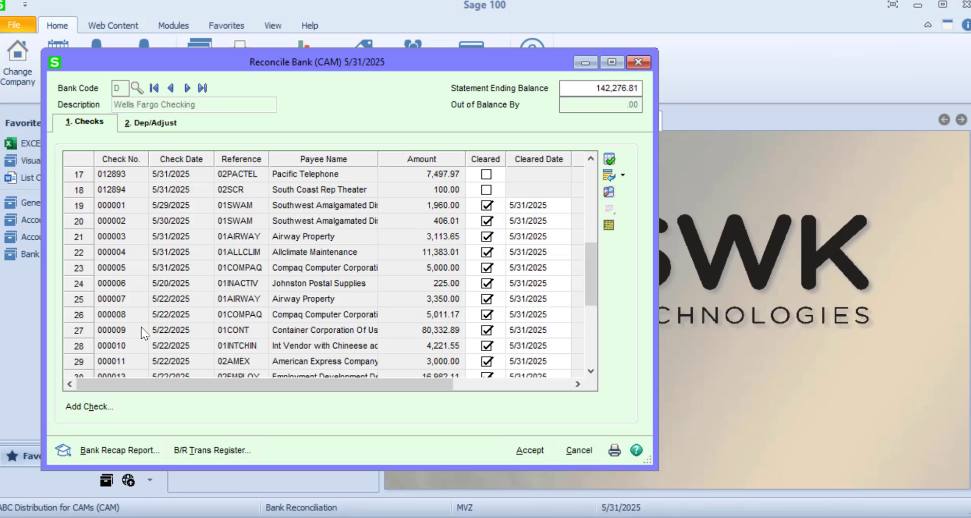
pyautogui.rightClick(350, 248)
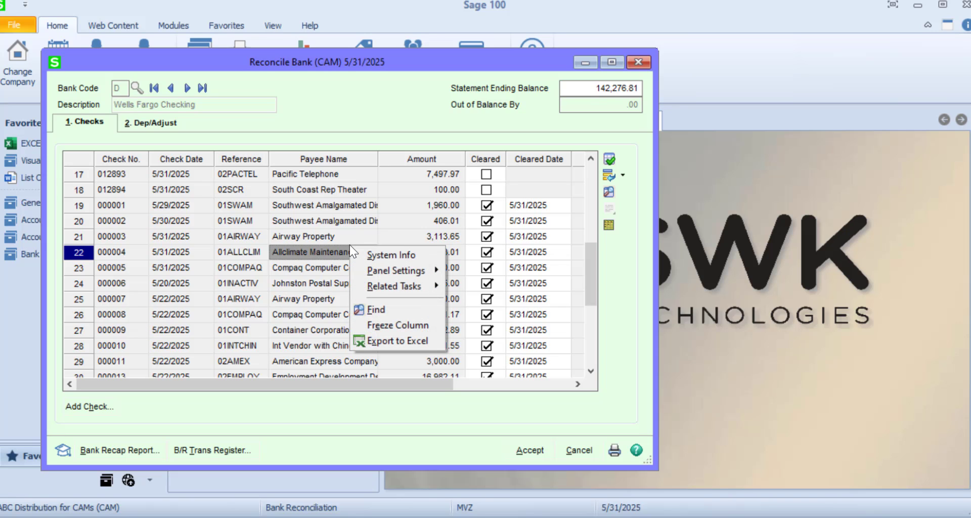
# Export the checks to Excel, inspect the Cleared value in F20, then close without saving
pyautogui.click(389, 341)
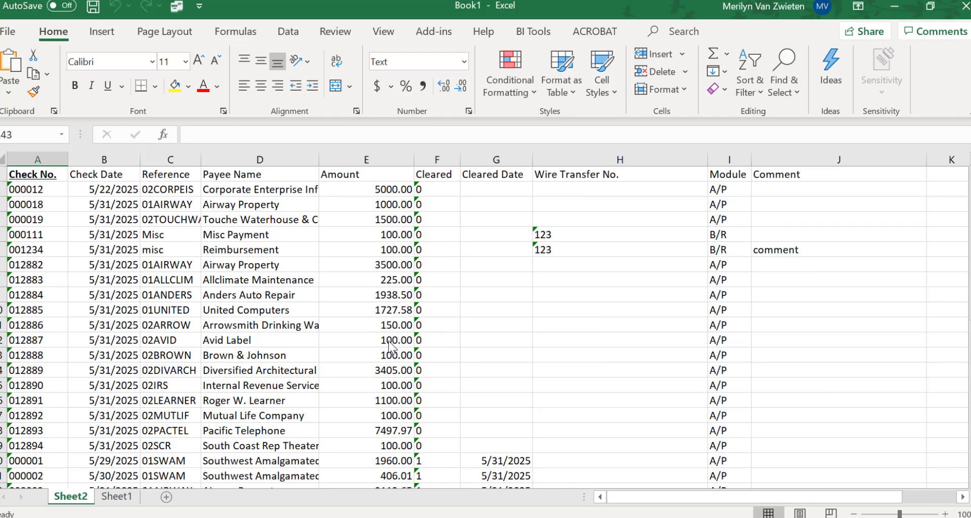
pyautogui.click(431, 461)
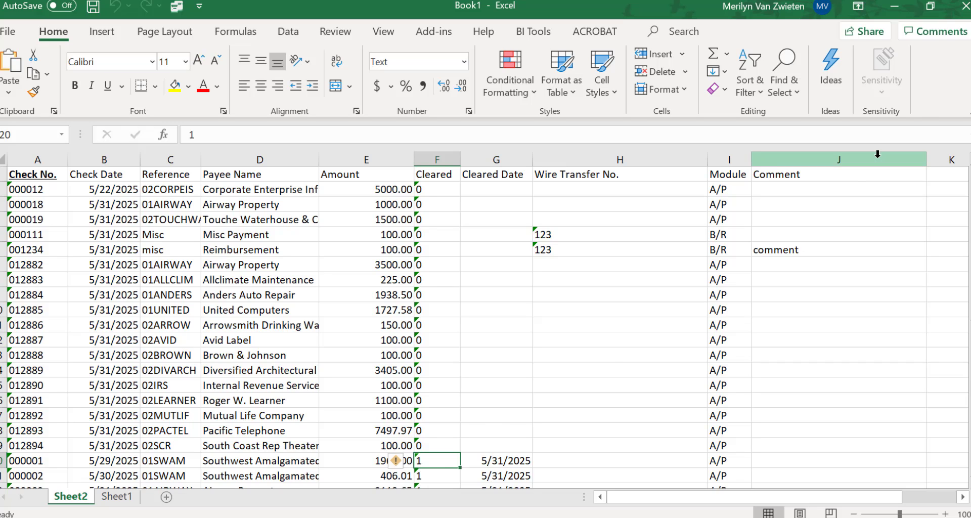
pyautogui.click(964, 10)
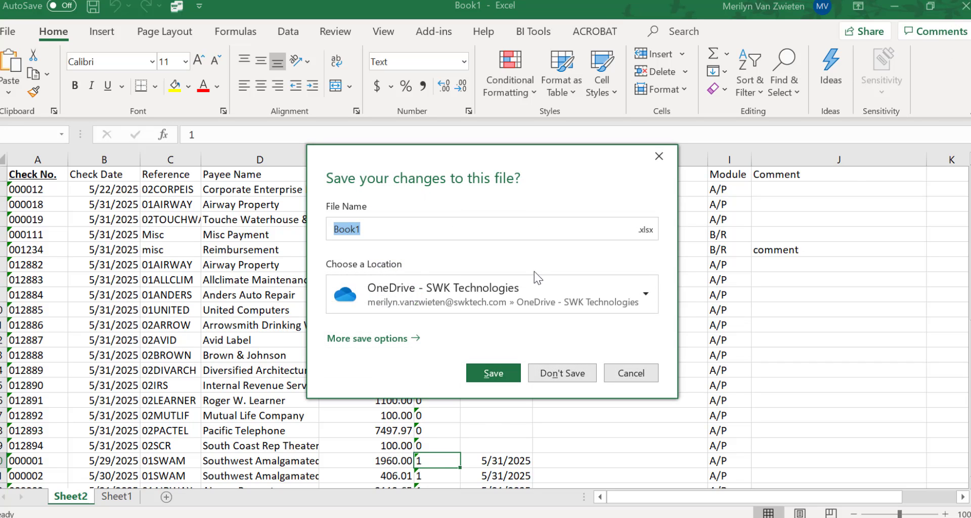
pyautogui.click(563, 373)
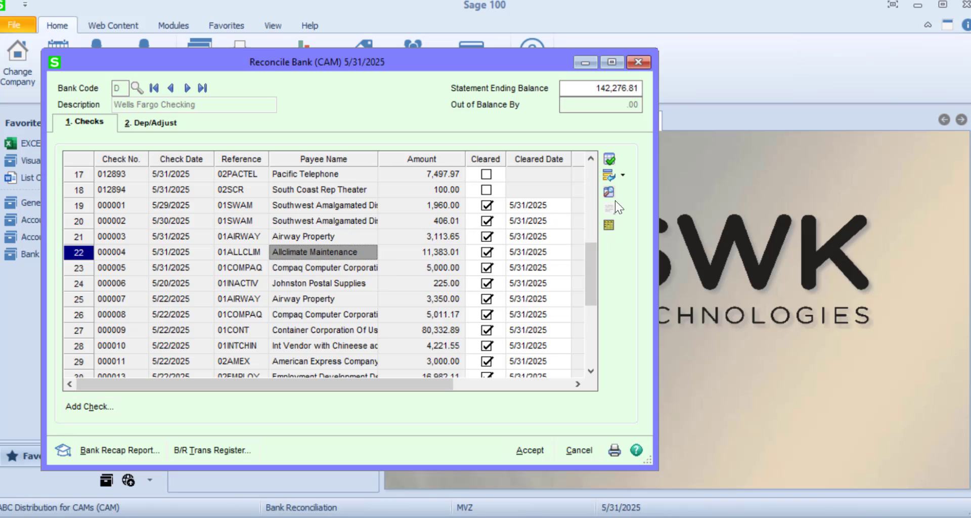
pyautogui.click(610, 160)
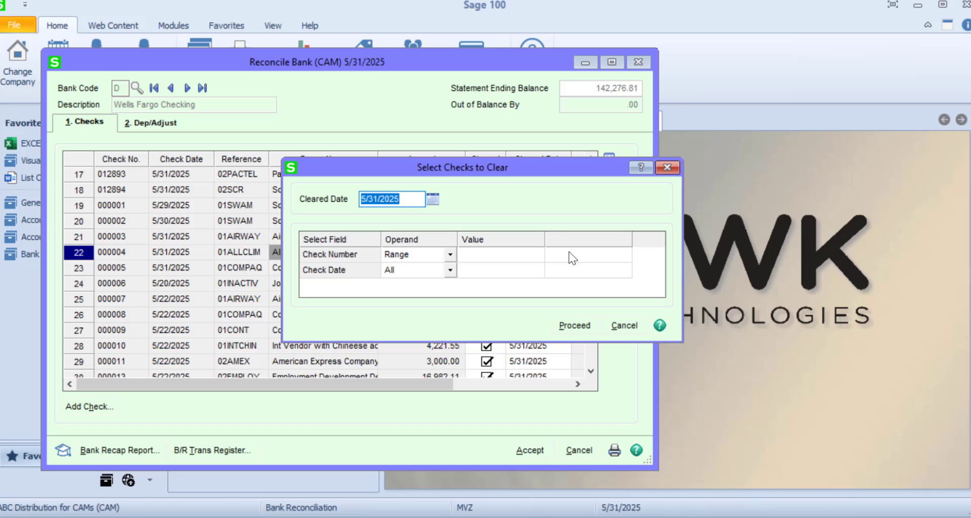
pyautogui.click(668, 167)
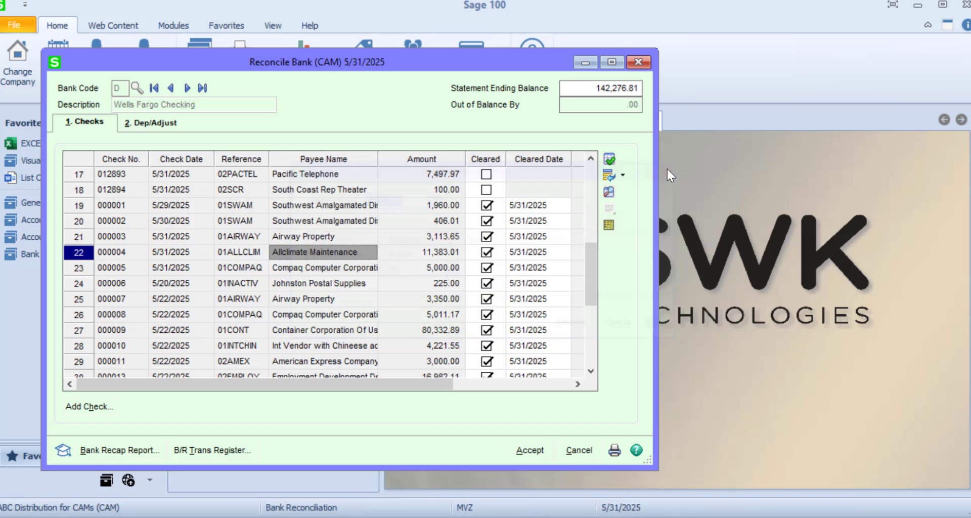
pyautogui.click(610, 197)
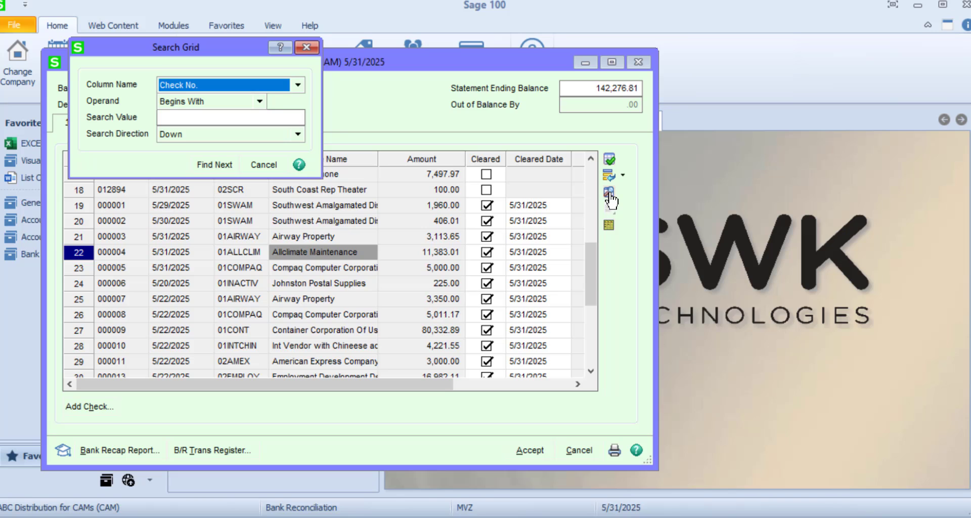
pyautogui.click(312, 48)
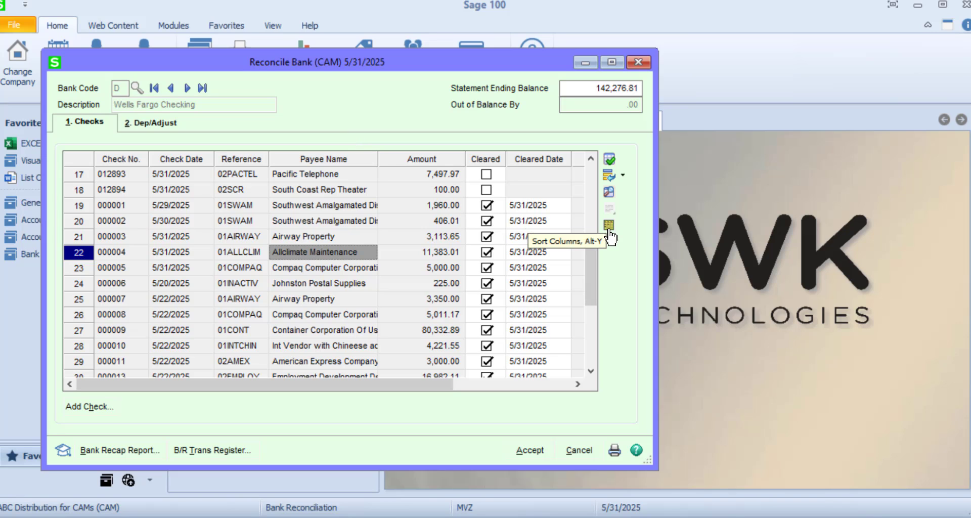
# Show the deposits and adjustments list and view the 5/13/2025 deposit's comment
pyautogui.click(157, 127)
pyautogui.click(220, 209)
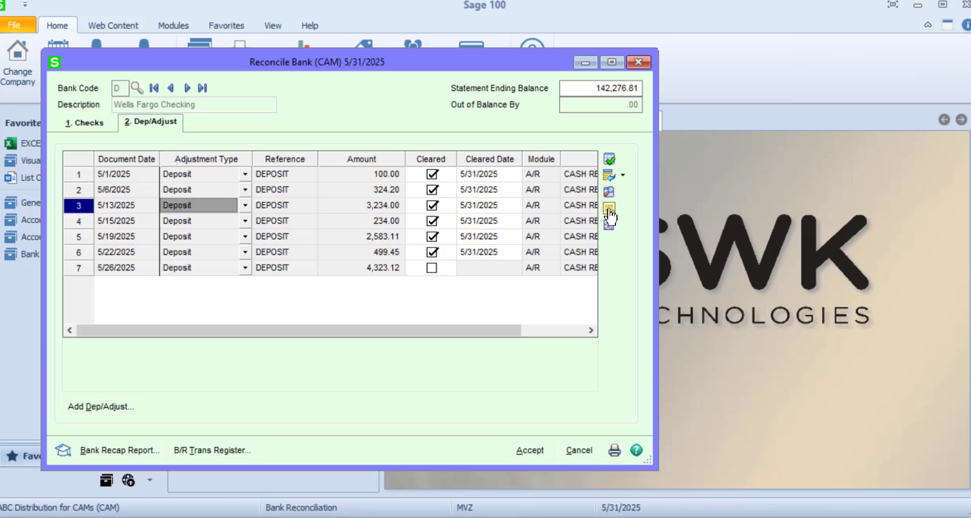
pyautogui.click(609, 208)
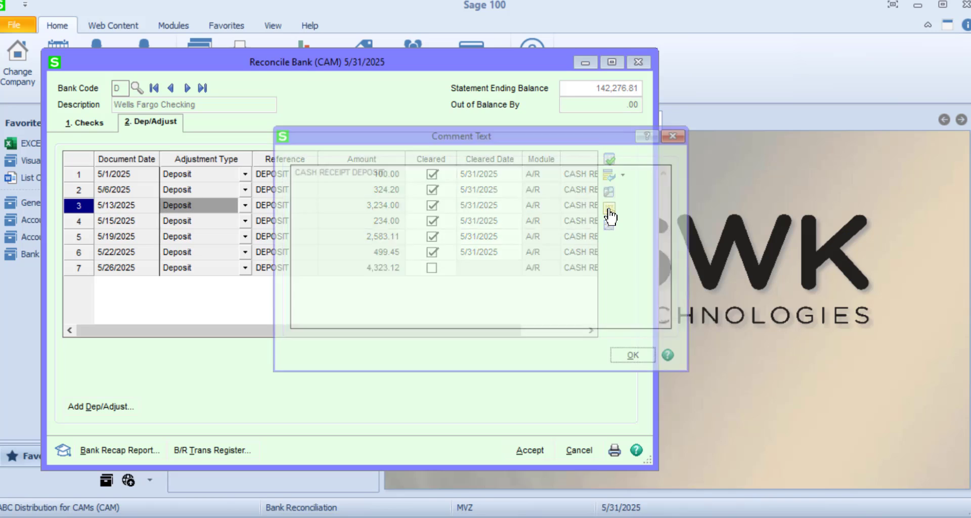
pyautogui.click(683, 134)
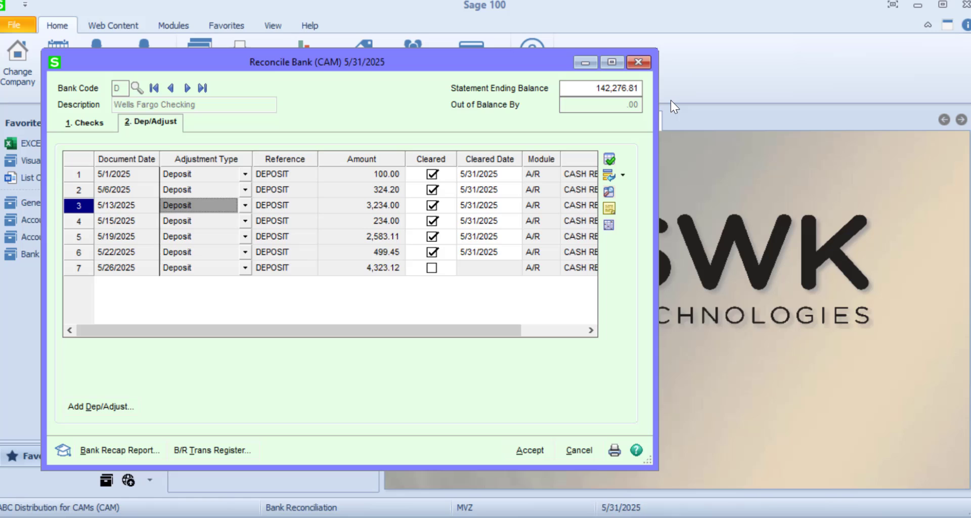
# Preview the Bank Reconciliation Report for bank code D with document dates through 05312025
pyautogui.click(616, 453)
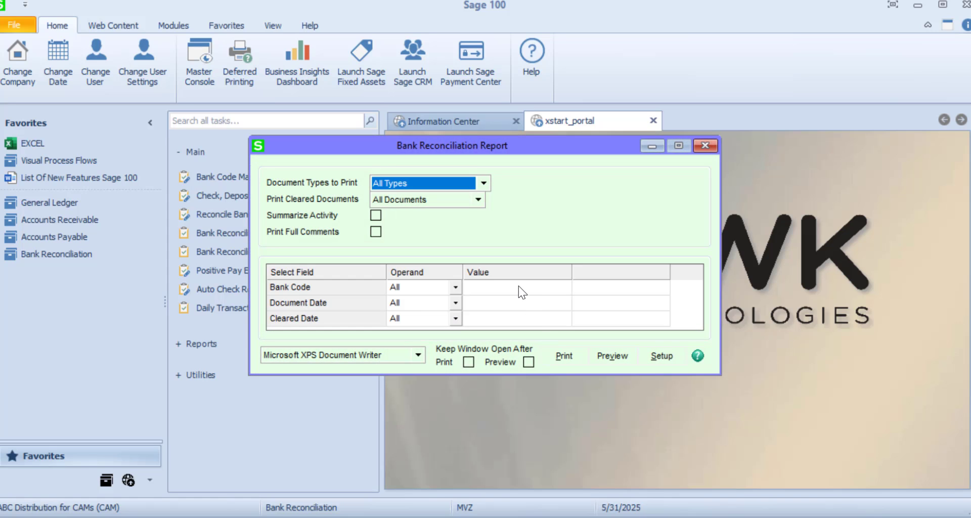
pyautogui.click(518, 287)
pyautogui.write('d')
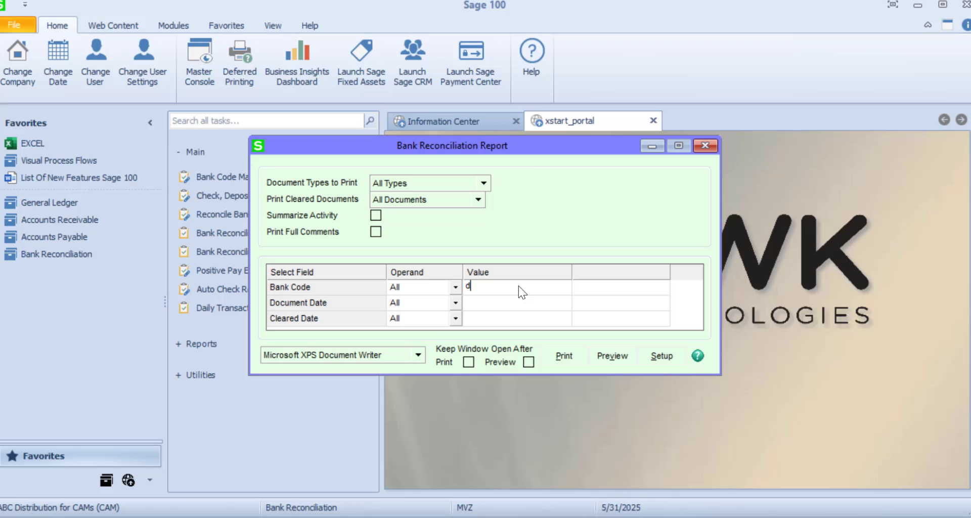
pyautogui.click(612, 303)
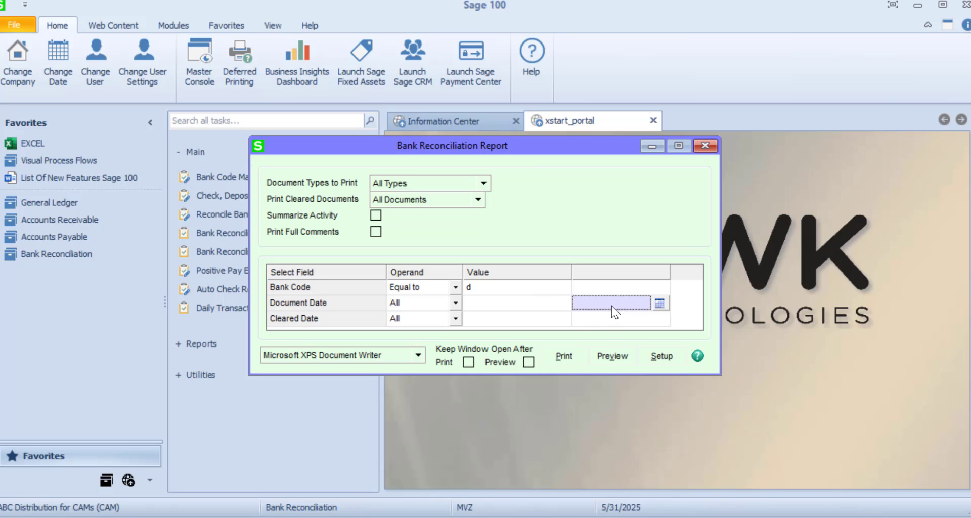
pyautogui.write('05312025')
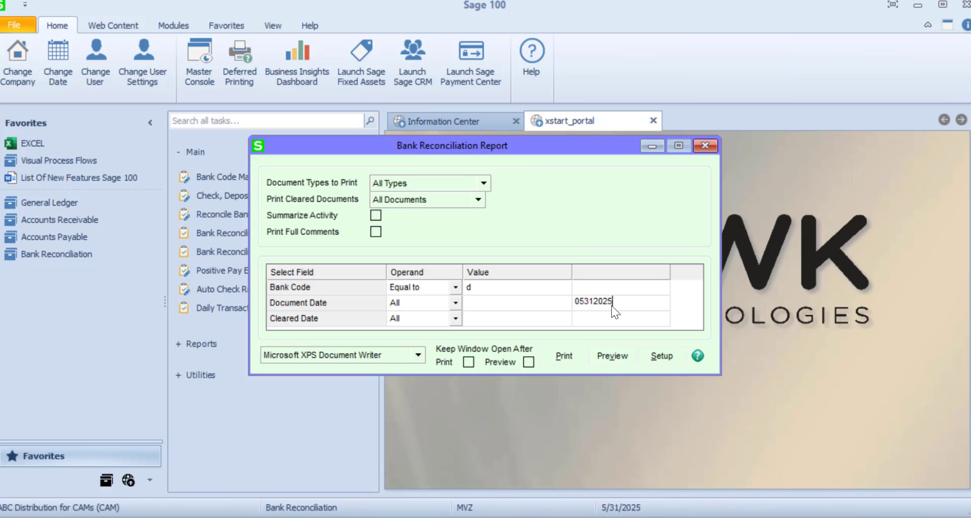
pyautogui.press('Tab')
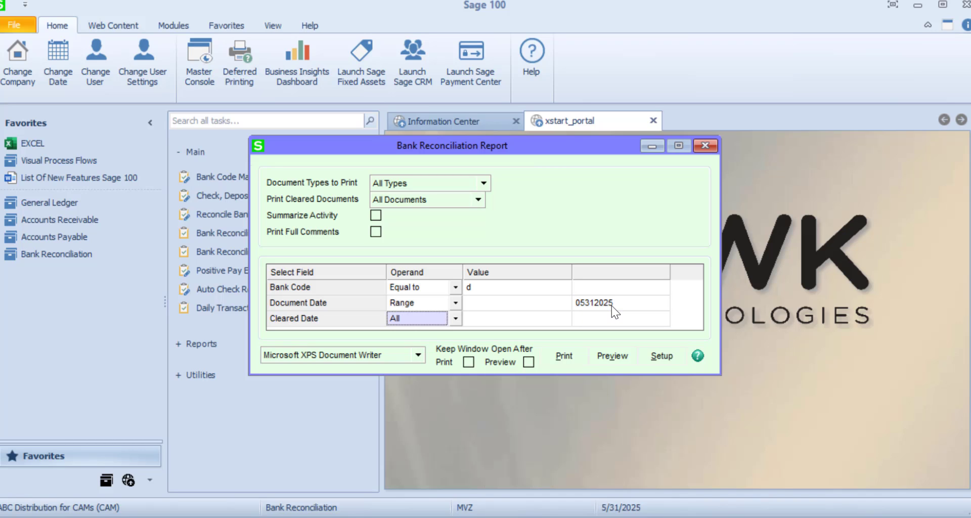
pyautogui.click(613, 357)
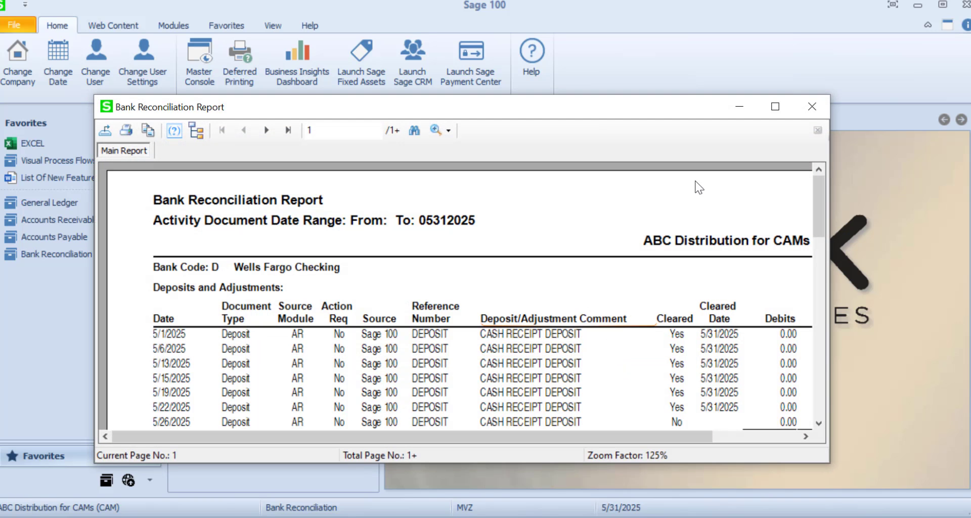
# Maximize the report preview, confirm the last page shows 0.00 out of balance, and close it
pyautogui.click(774, 108)
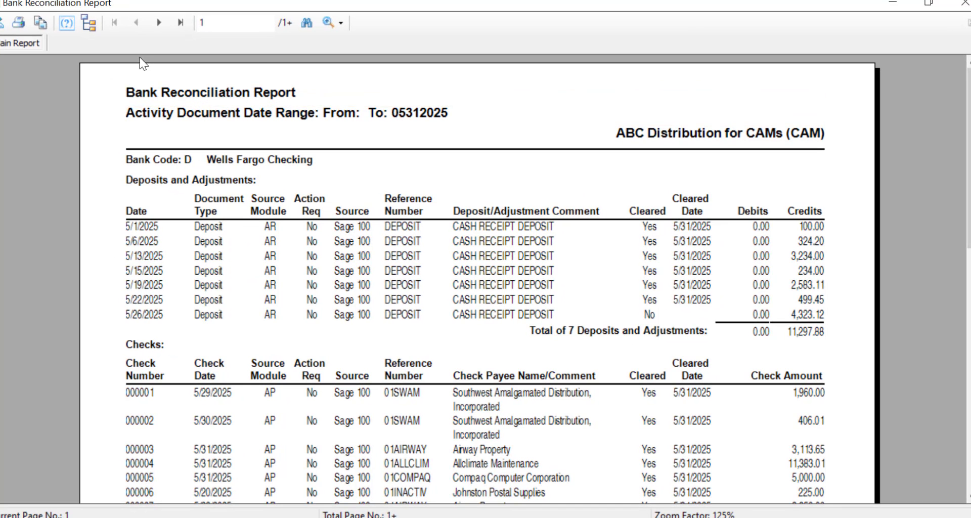
pyautogui.click(182, 23)
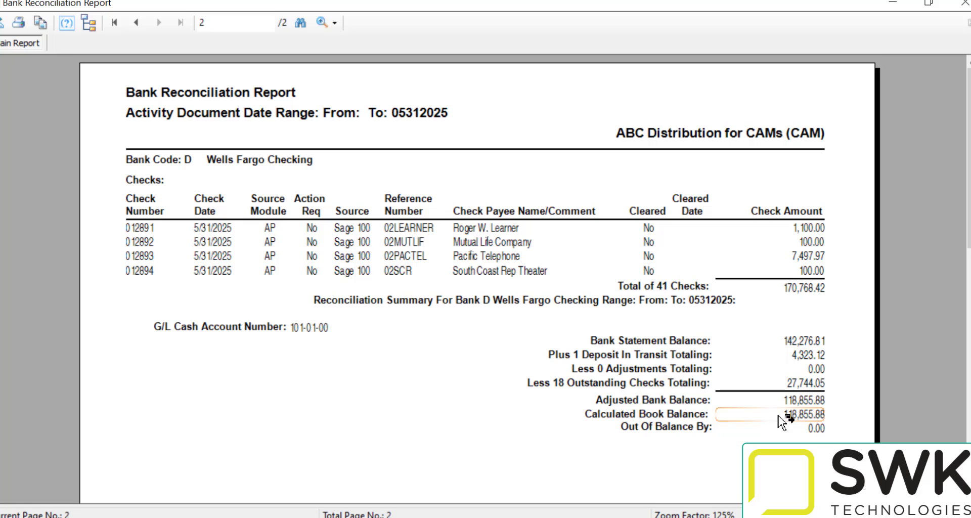
pyautogui.click(963, 6)
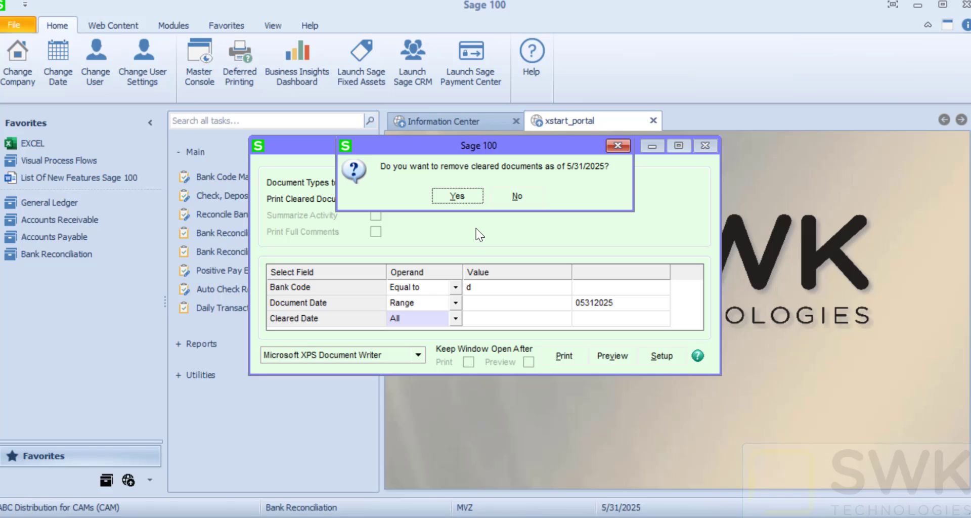
# Decline removing cleared documents as of 5/31/2025
pyautogui.click(518, 197)
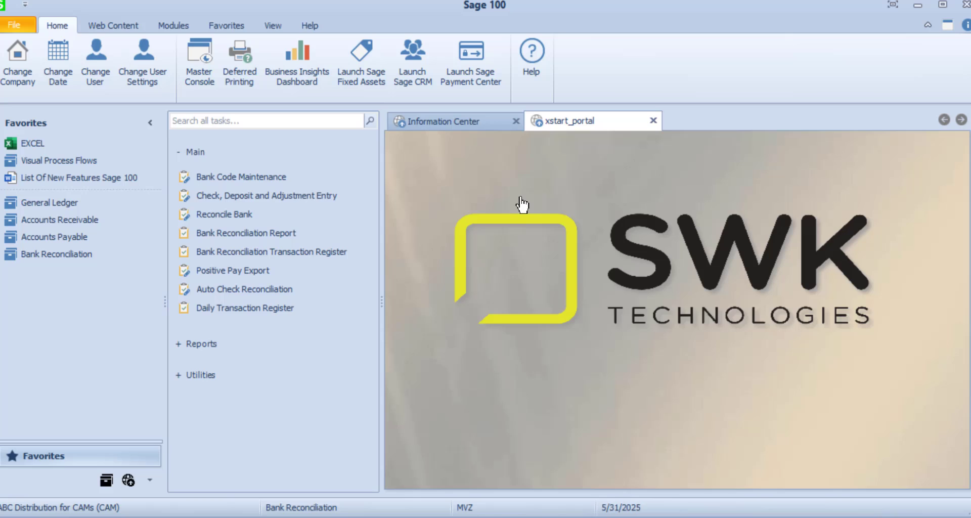